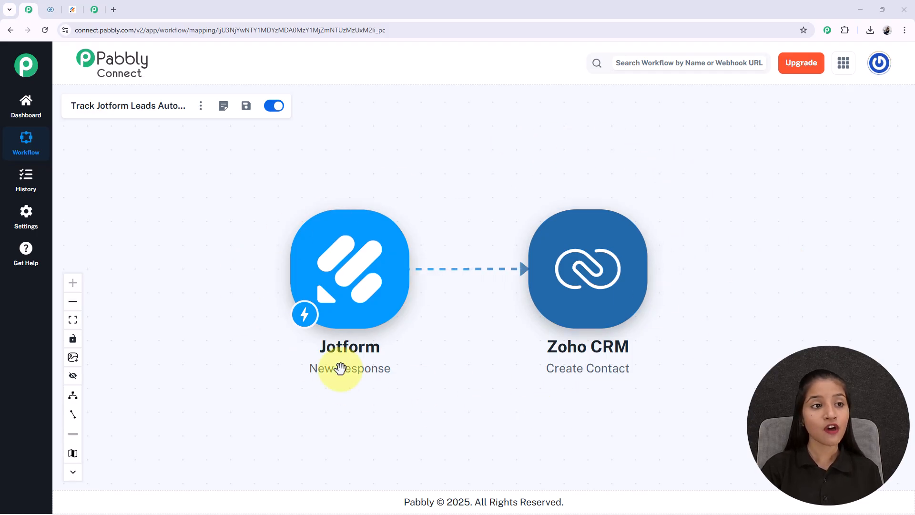
In the Jotform form, autofill the first and last name and the saved Bhopal address
left_click(75, 14)
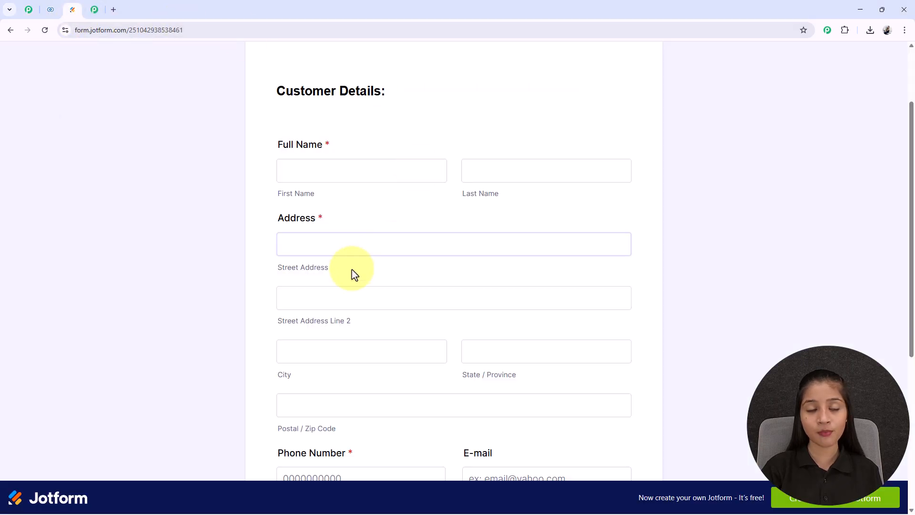
scroll(378, 245, "up", 1)
scroll(378, 245, "down", 1)
scroll(378, 245, "down", 1)
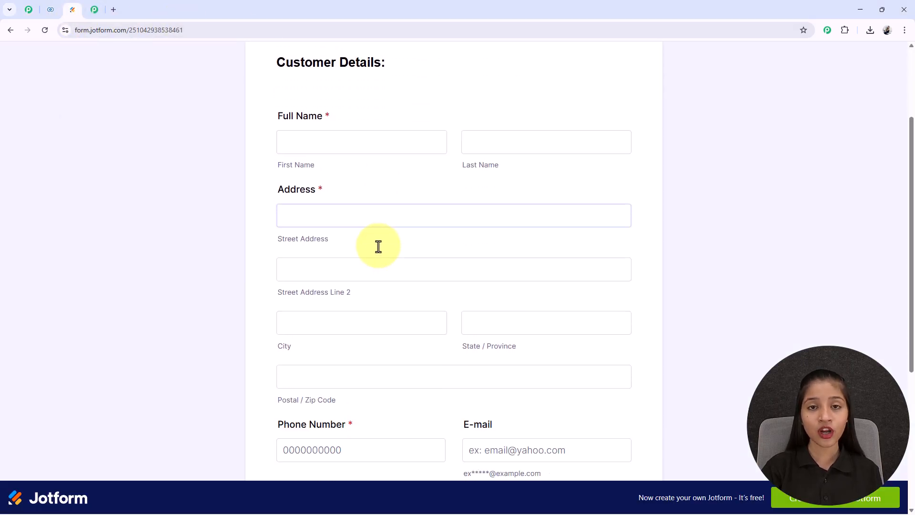
scroll(384, 250, "up", 2)
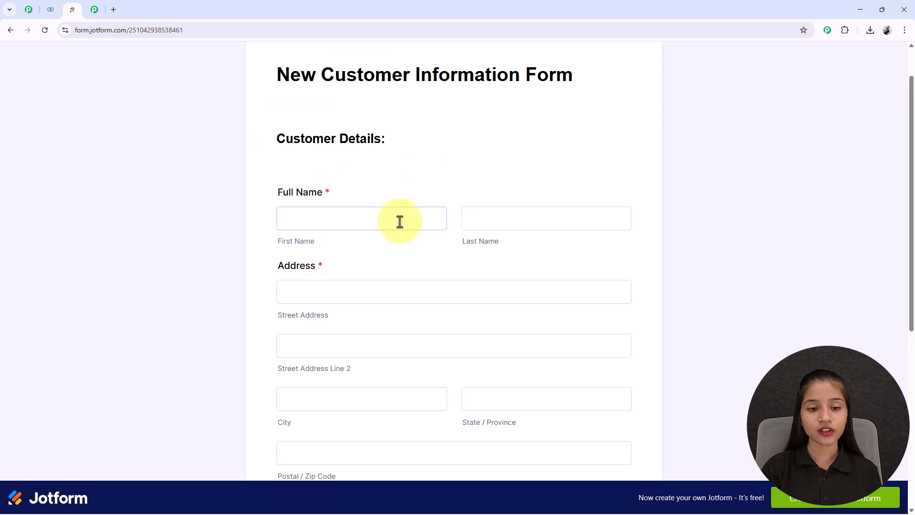
scroll(404, 298, "down", 3)
scroll(400, 304, "up", 1)
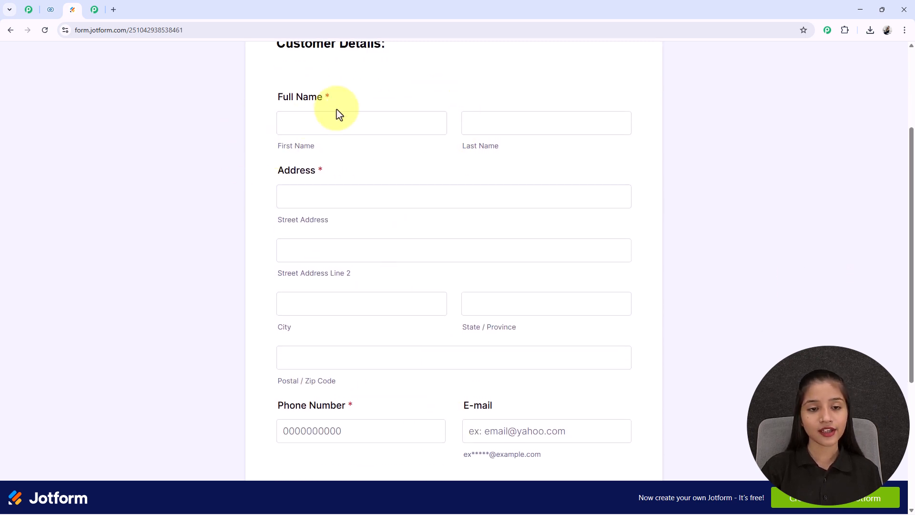
left_click(327, 125)
left_click(370, 149)
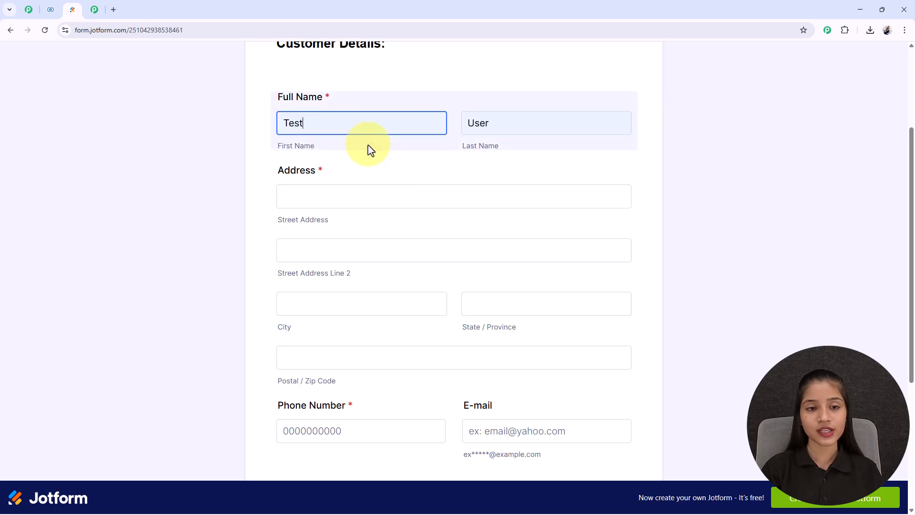
left_click(436, 195)
left_click(368, 127)
scroll(365, 259, "down", 2)
left_click(349, 251)
left_click(349, 252)
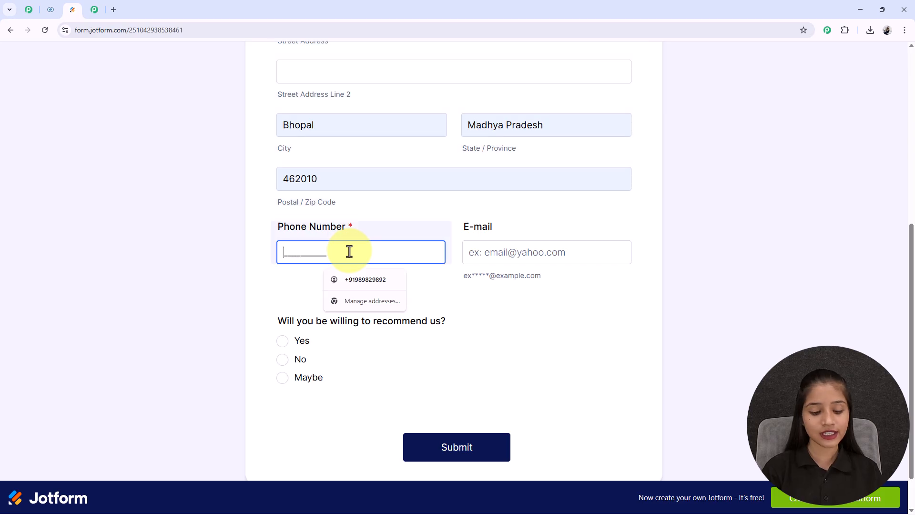
type("9898989898")
left_click(504, 262)
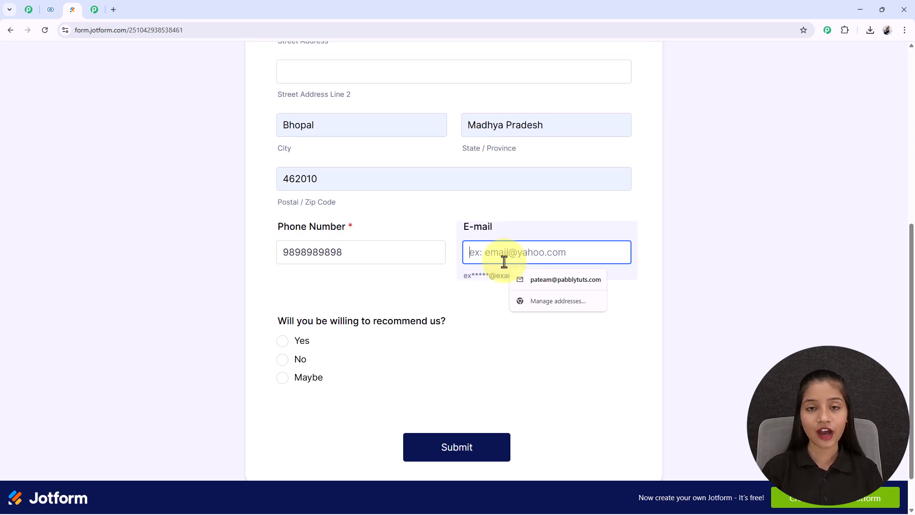
left_click(540, 279)
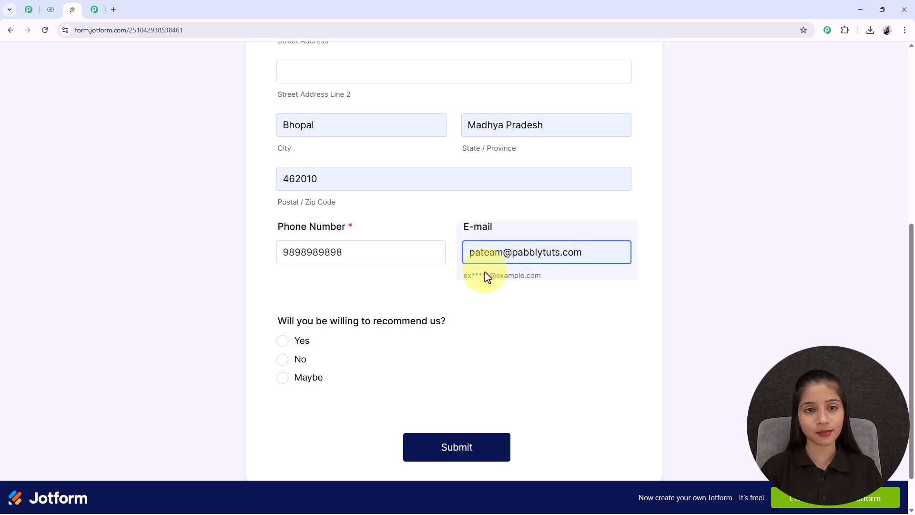
left_click(284, 344)
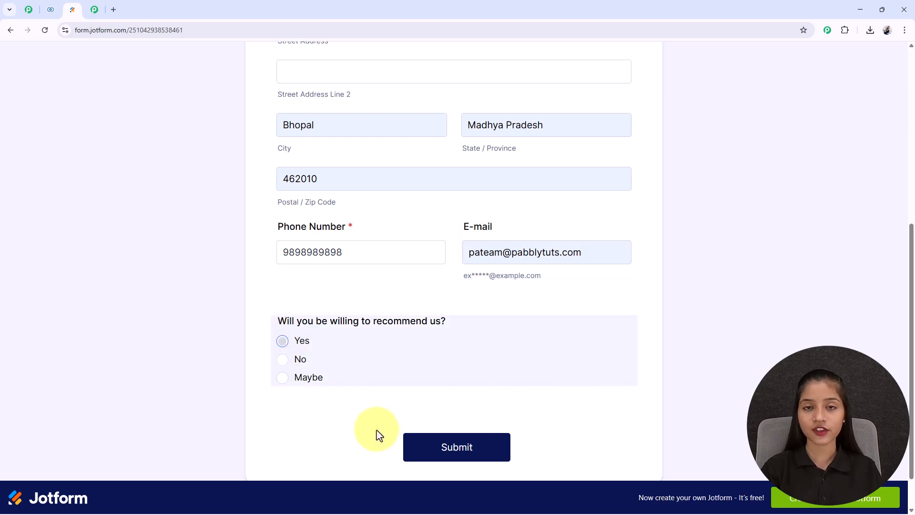
Submit the form and check the Thank You confirmation message
left_click(480, 453)
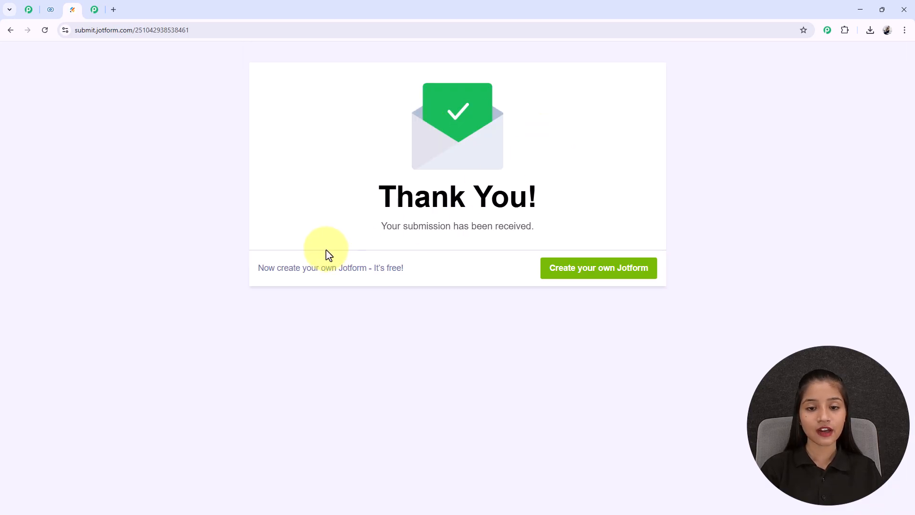
left_click_drag(332, 223, 530, 226)
left_click(534, 201)
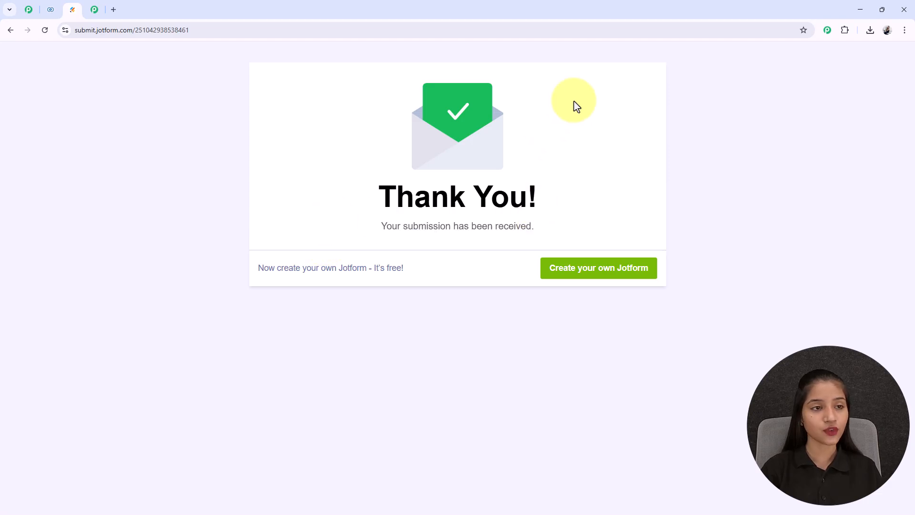
Compare the Jotform confirmation with Zoho CRM Contacts, which now lists 4 records including Test User entries
left_click(51, 9)
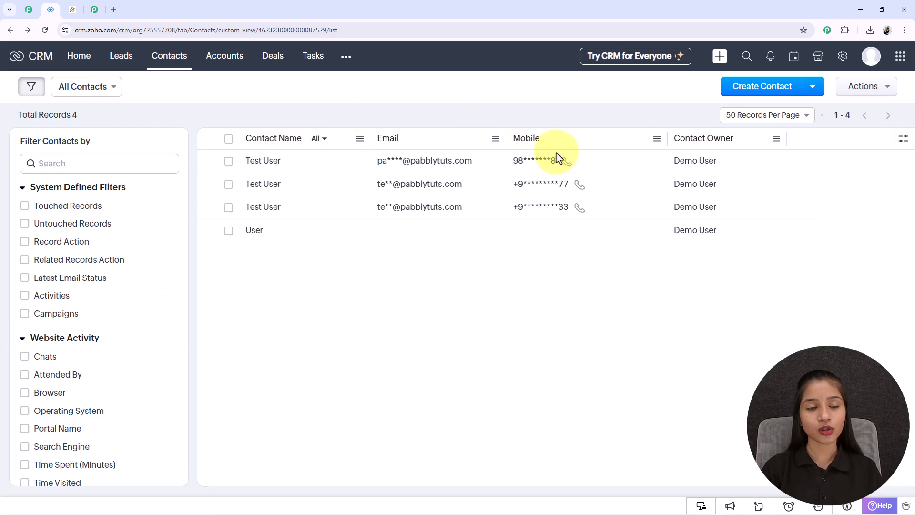
left_click(75, 9)
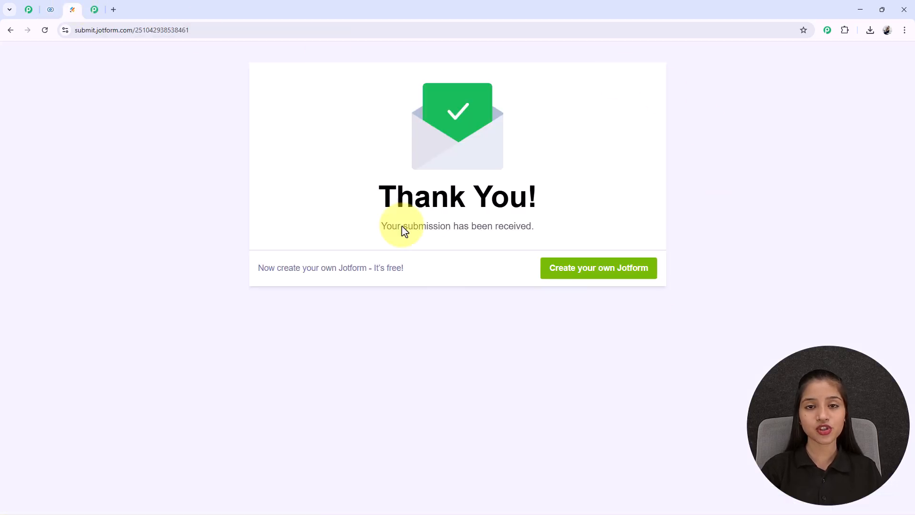
left_click(49, 11)
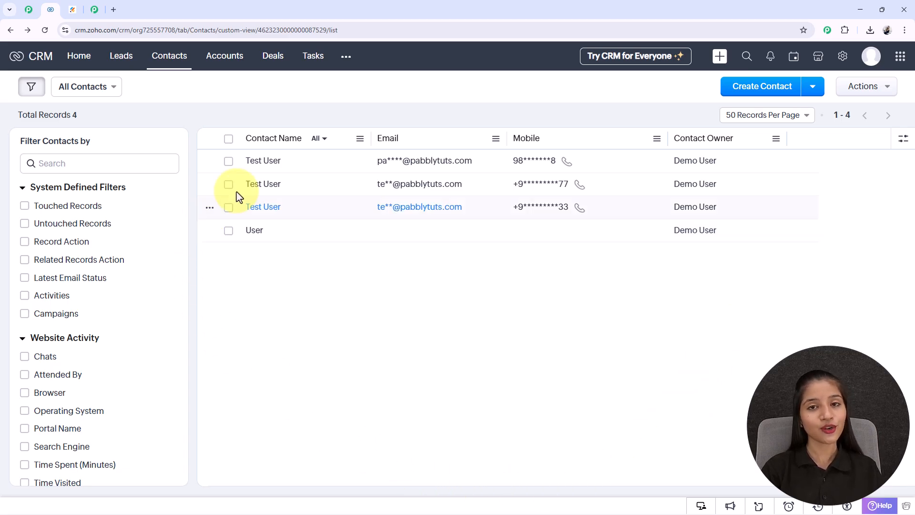
Load pabbly.com/connect in a new tab and scroll through the homepage's features
left_click(113, 9)
left_click(164, 31)
type("pabbly.com/connect/")
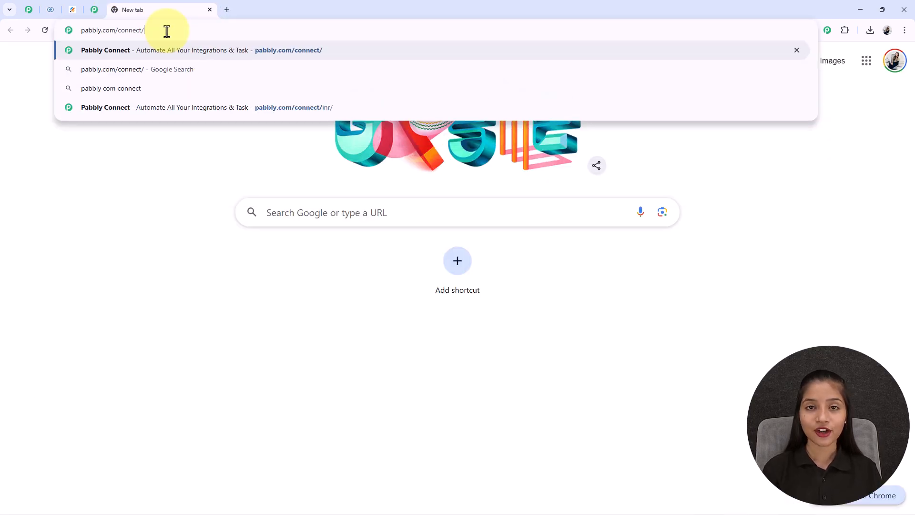
key("Return")
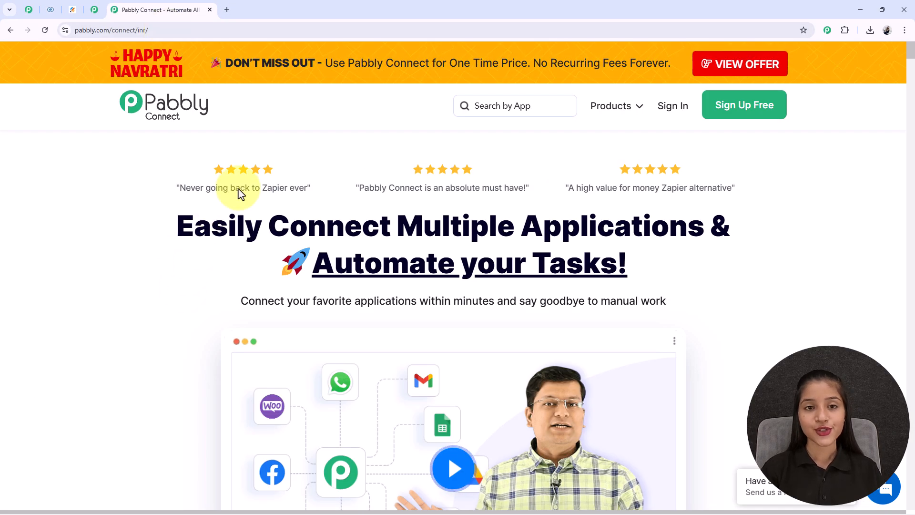
scroll(359, 379, "down", 2)
scroll(358, 377, "down", 2)
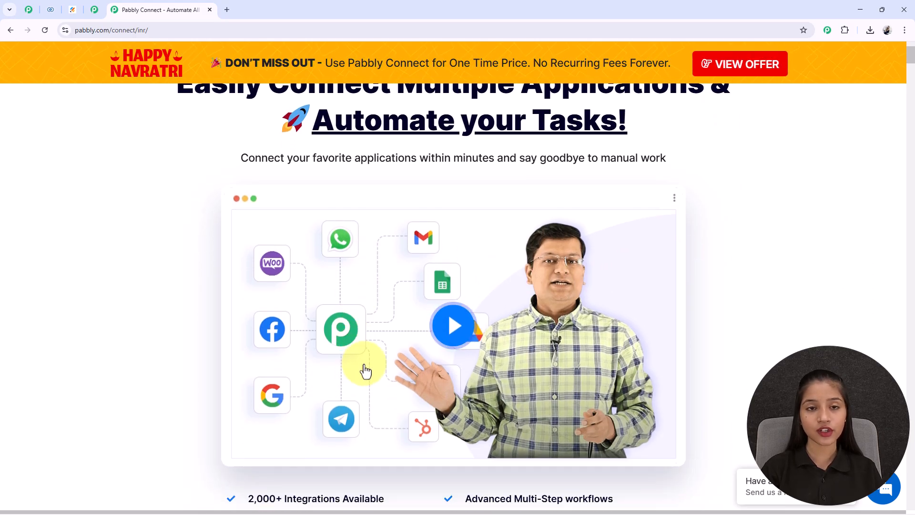
scroll(365, 371, "down", 2)
scroll(365, 370, "up", 4)
scroll(365, 371, "down", 5)
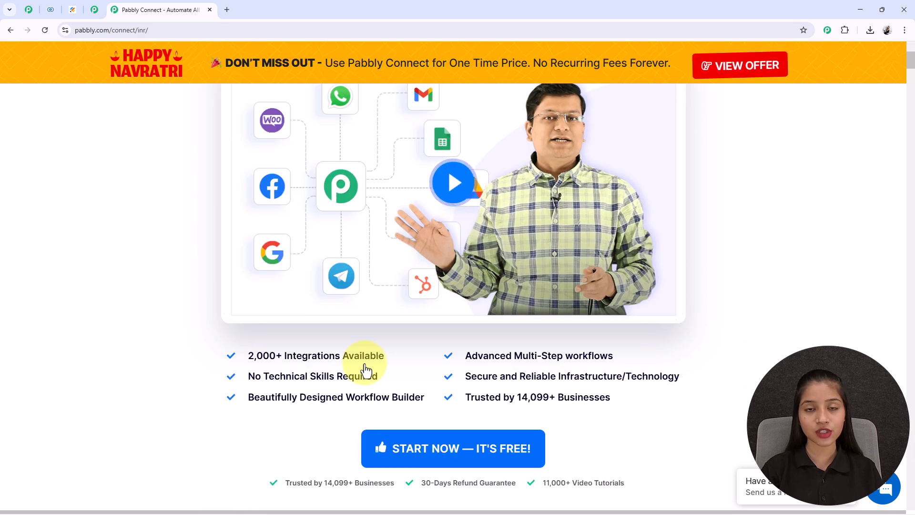
scroll(365, 366, "down", 5)
scroll(365, 368, "up", 10)
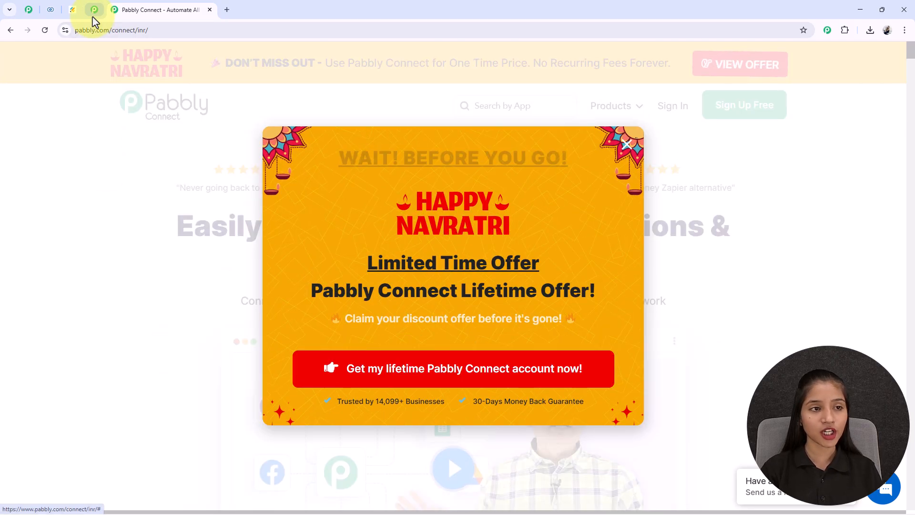
Browse the pabbly.com/community page and its 22.5K-member Facebook group benefits
left_click(94, 17)
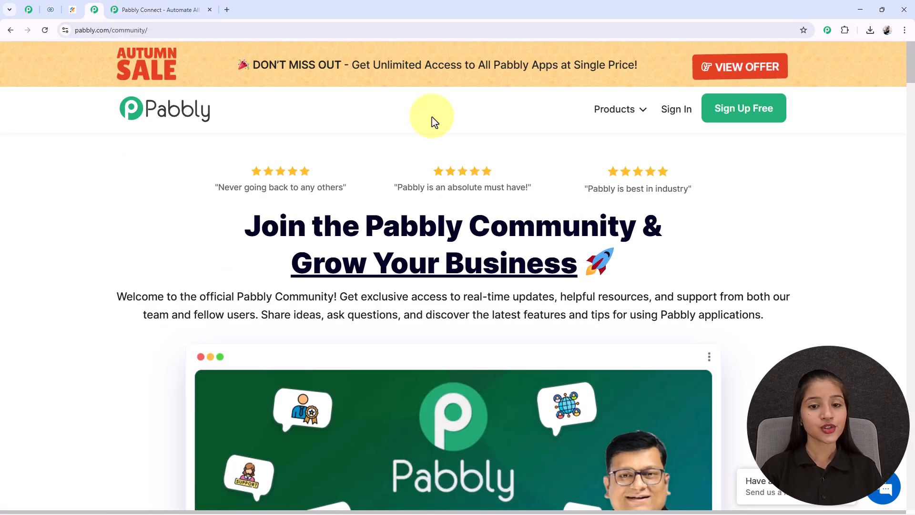
scroll(552, 287, "down", 6)
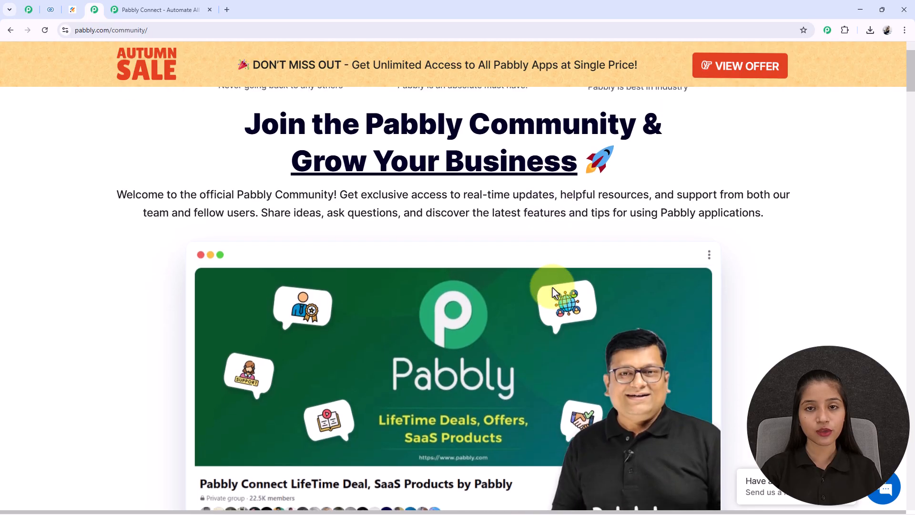
scroll(552, 288, "down", 10)
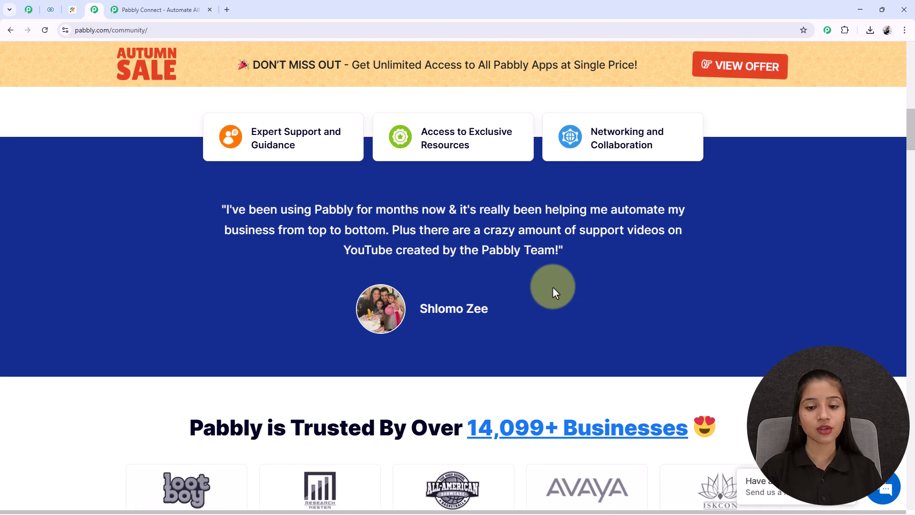
scroll(553, 293, "down", 5)
scroll(553, 291, "up", 6)
scroll(553, 287, "up", 6)
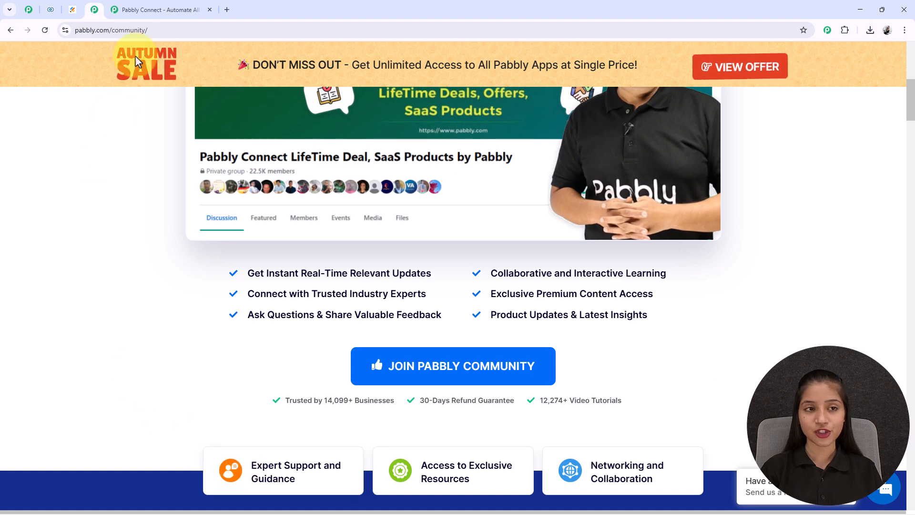
Return to the Pabbly Connect site, dismiss the wait-before-you-go popup and sign in
left_click(162, 6)
left_click(632, 149)
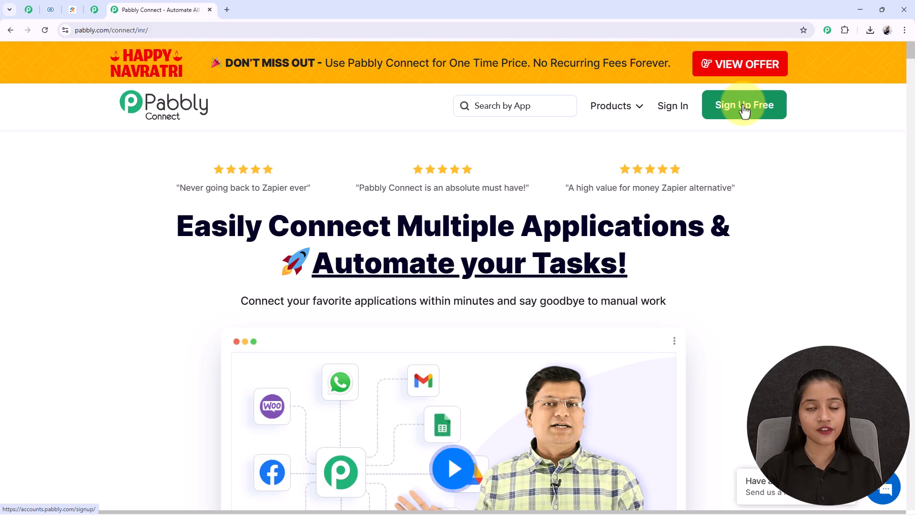
left_click(678, 114)
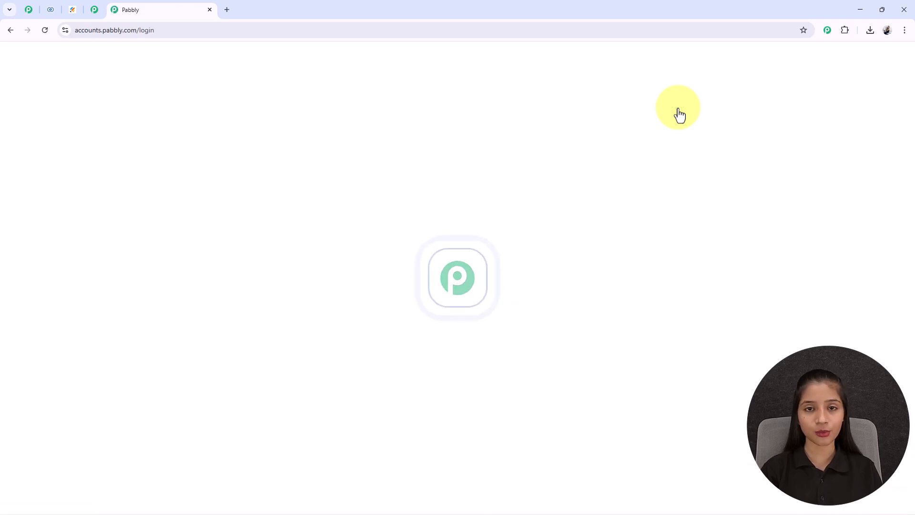
From All Pabbly Apps, open the Pabbly Connect dashboard via Access Now
left_click_drag(71, 123, 185, 125)
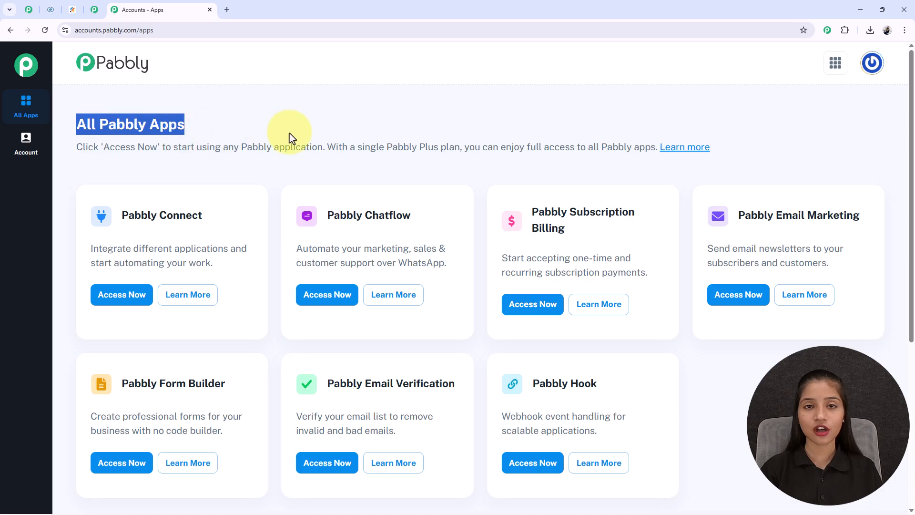
left_click(289, 133)
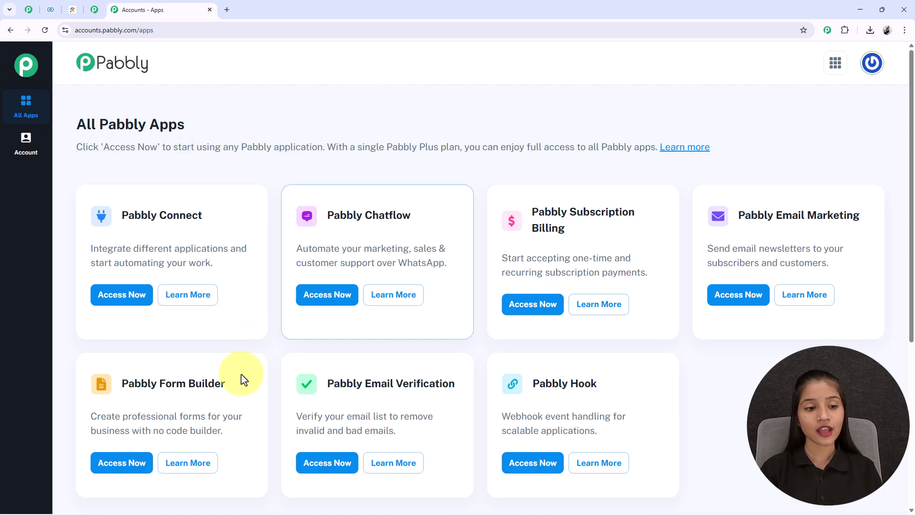
left_click_drag(120, 218, 213, 219)
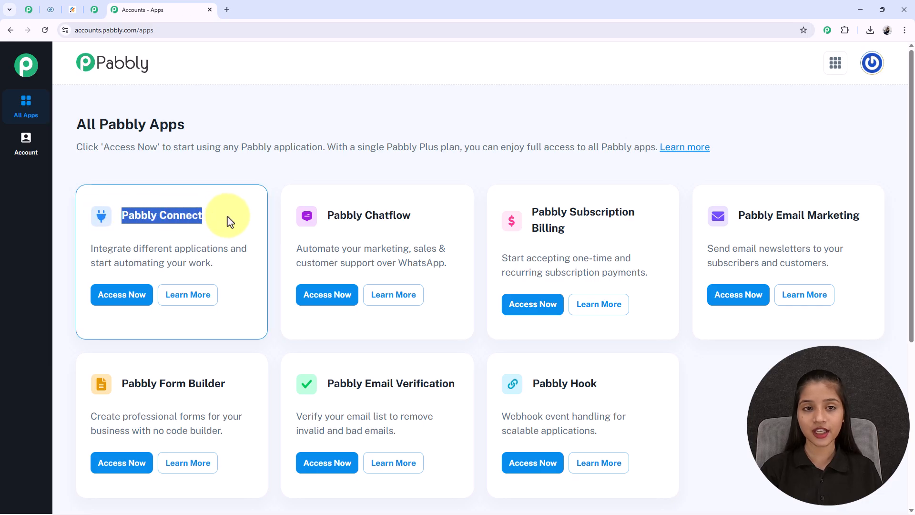
left_click(227, 219)
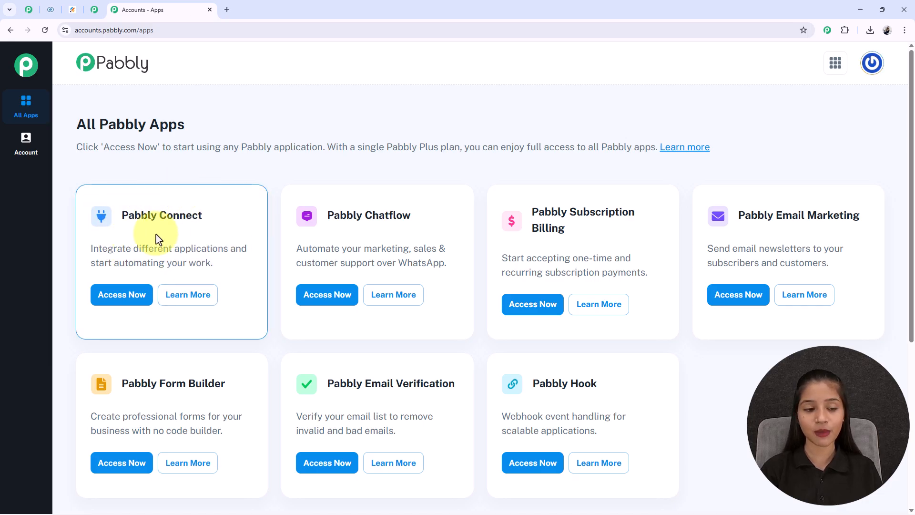
left_click(123, 298)
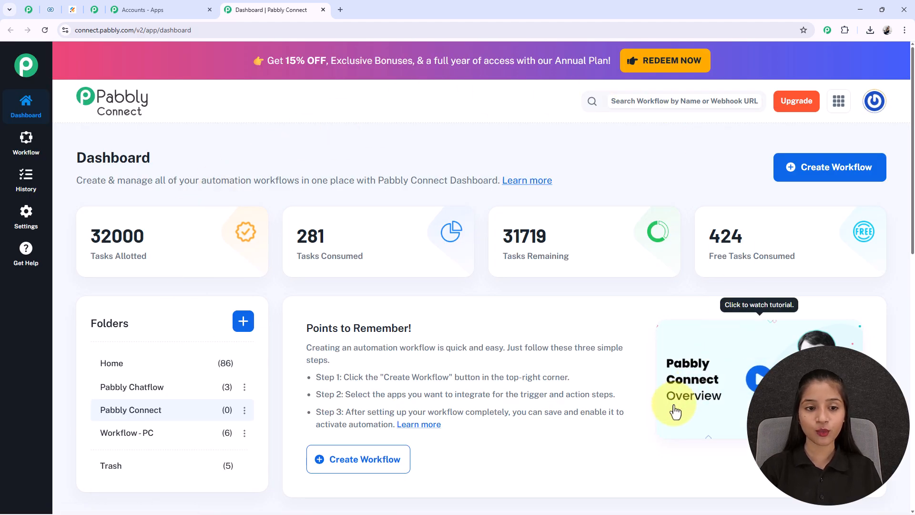
Review the dashboard's tasks allotted, consumed, remaining and free tasks consumed figures
triple_click(93, 257)
left_click_drag(297, 257, 359, 257)
left_click_drag(504, 257, 569, 257)
left_click_drag(710, 256, 795, 257)
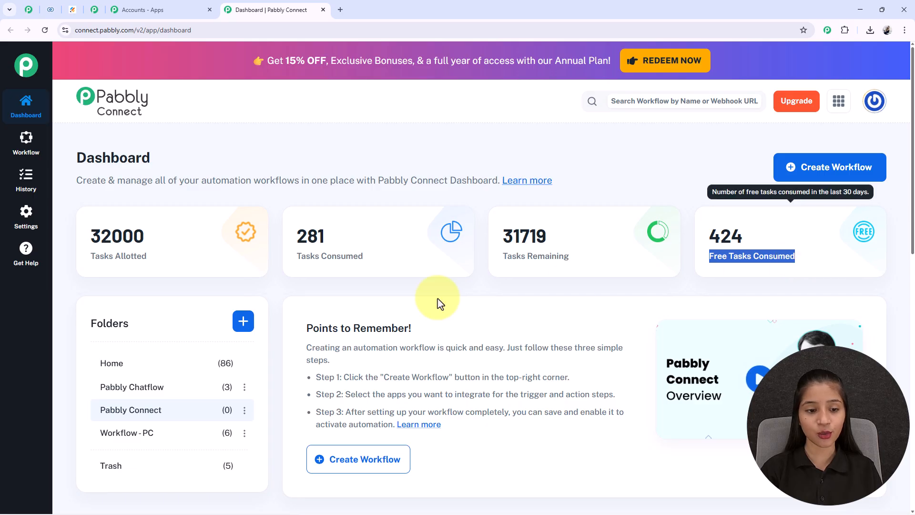
scroll(91, 333, "down", 2)
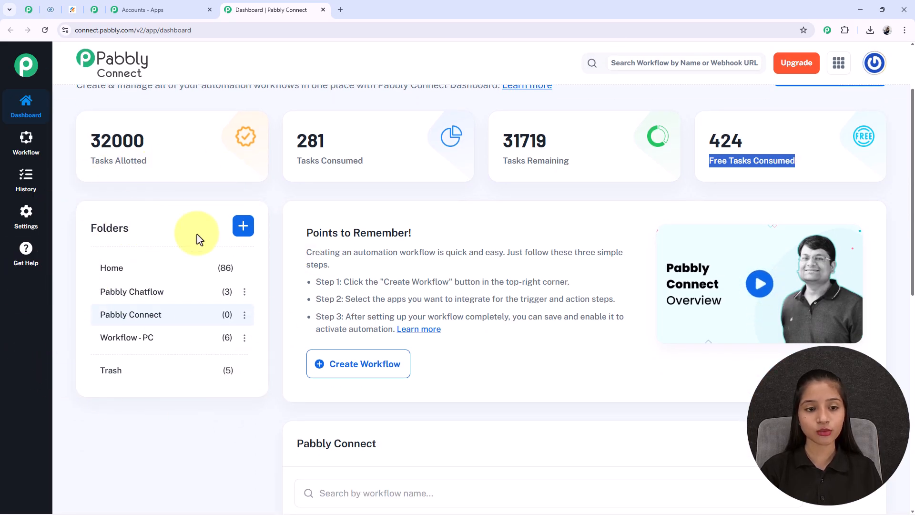
Cancel the Create Folder form without making a folder, then start a new workflow
left_click(246, 232)
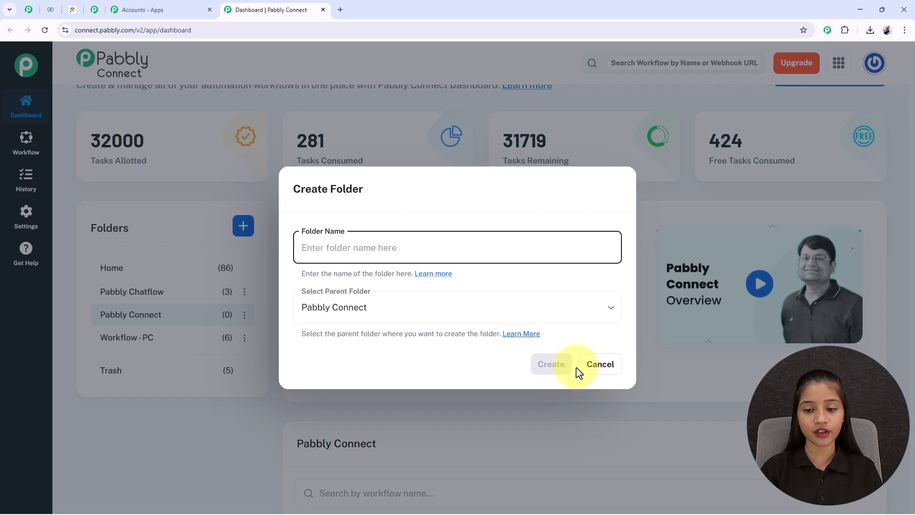
left_click(591, 365)
scroll(658, 208, "up", 2)
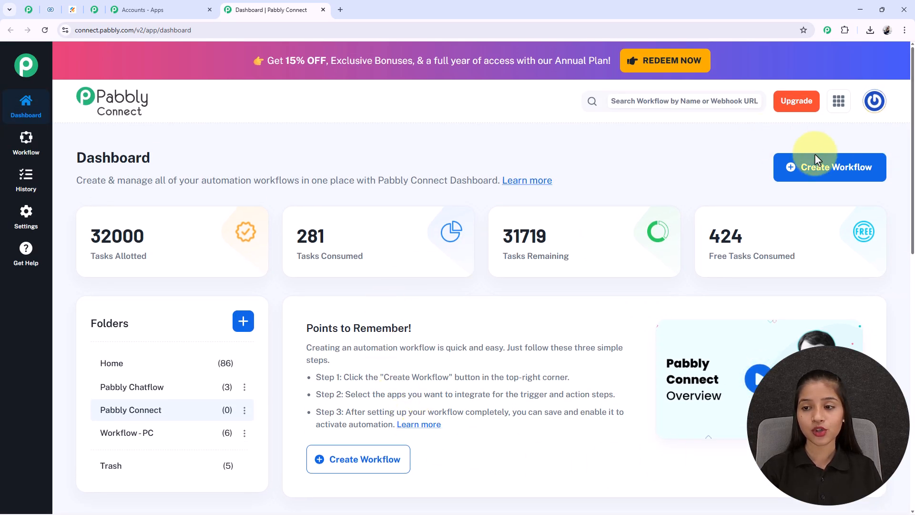
left_click(834, 167)
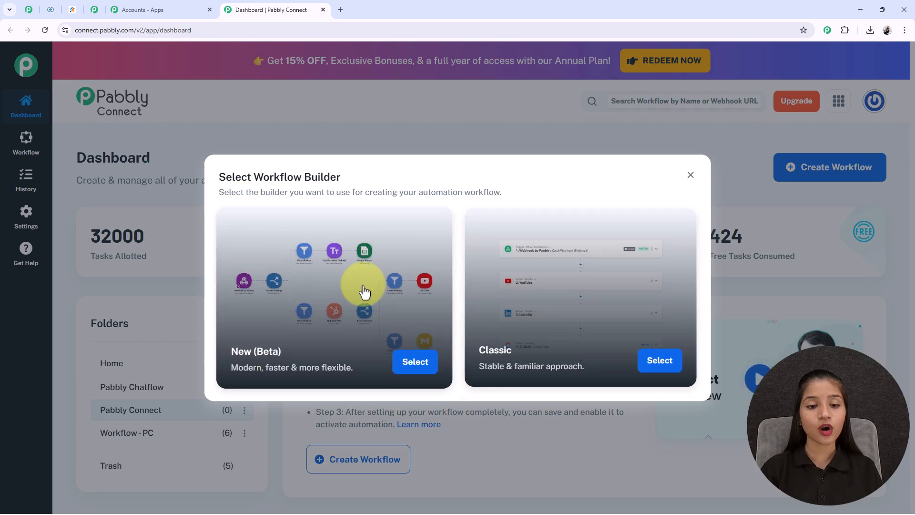
Create a New (Beta) workflow named 'Track Jotform Leads Automatically…' in the Pabbly Connect folder
left_click(410, 369)
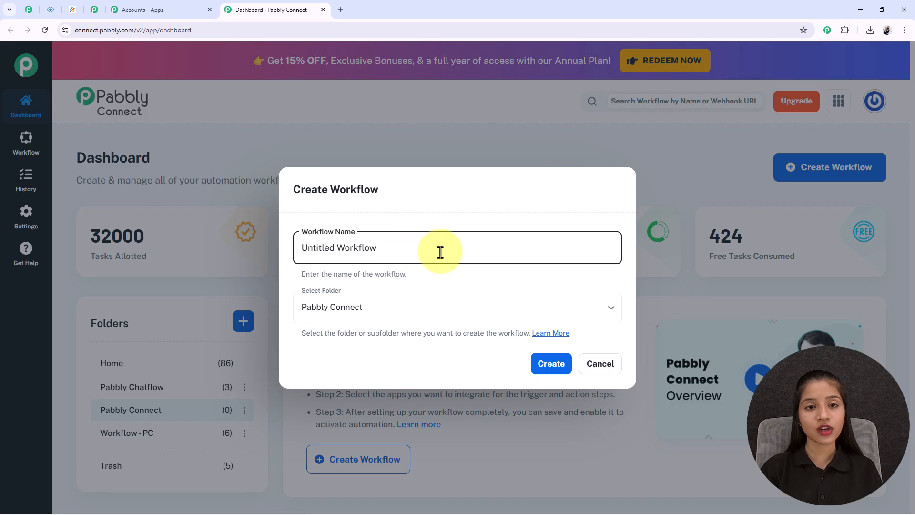
left_click_drag(441, 246, 268, 273)
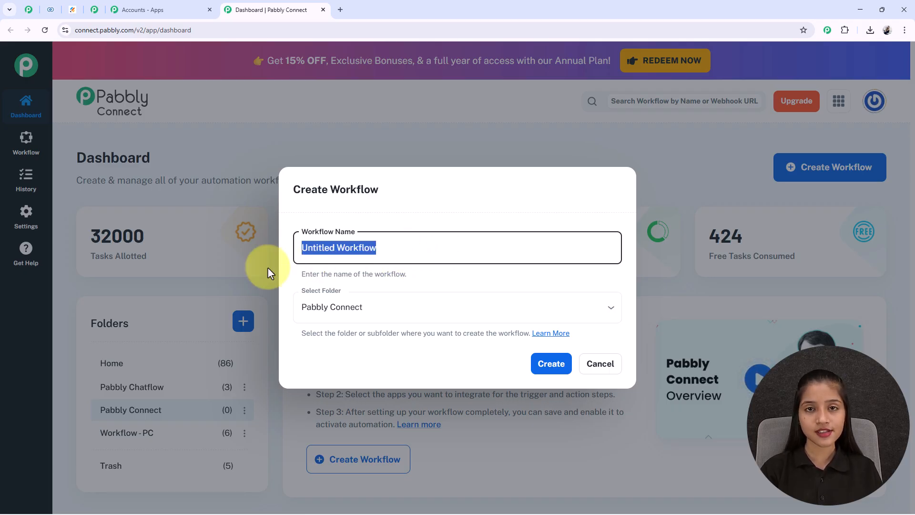
key("ctrl+v")
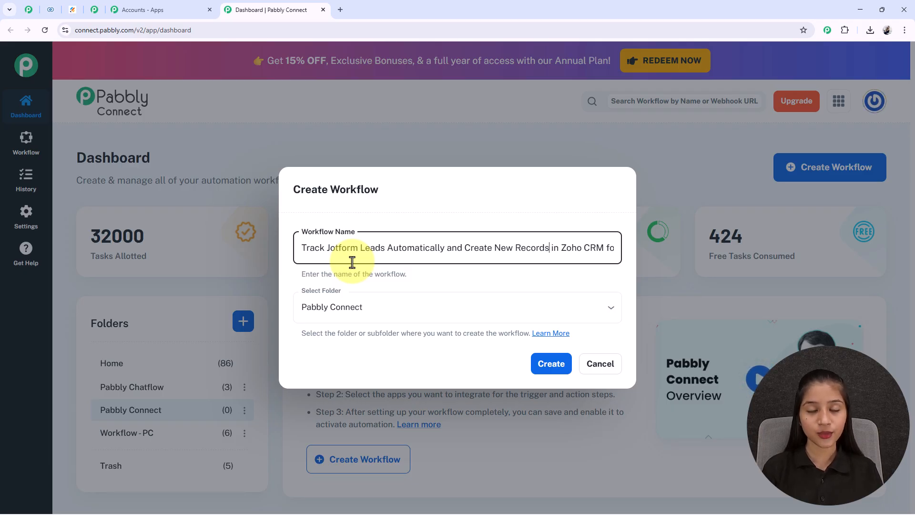
key("Right")
key("Right")
key("Right")
key("Right")
key("Right")
key("Right")
key("Right")
key("Right")
key("Right")
key("Right")
key("Right")
key("Right")
key("Right")
key("Right")
key("Right")
key("Right")
key("Right")
key("Right")
key("Right")
key("Right")
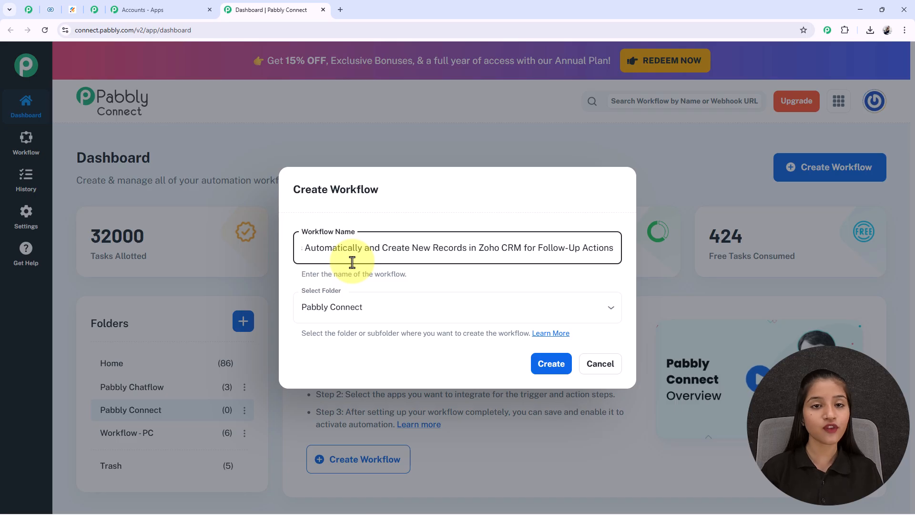
left_click(351, 307)
left_click(351, 385)
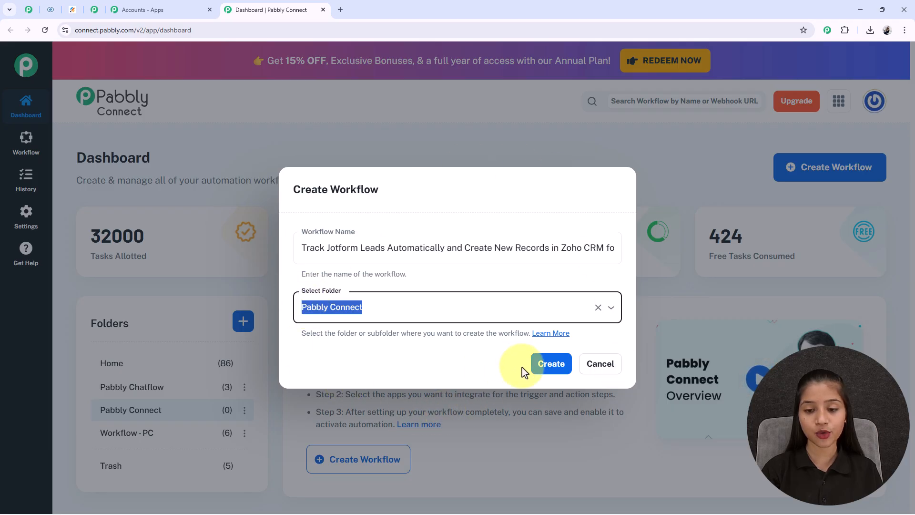
left_click(548, 364)
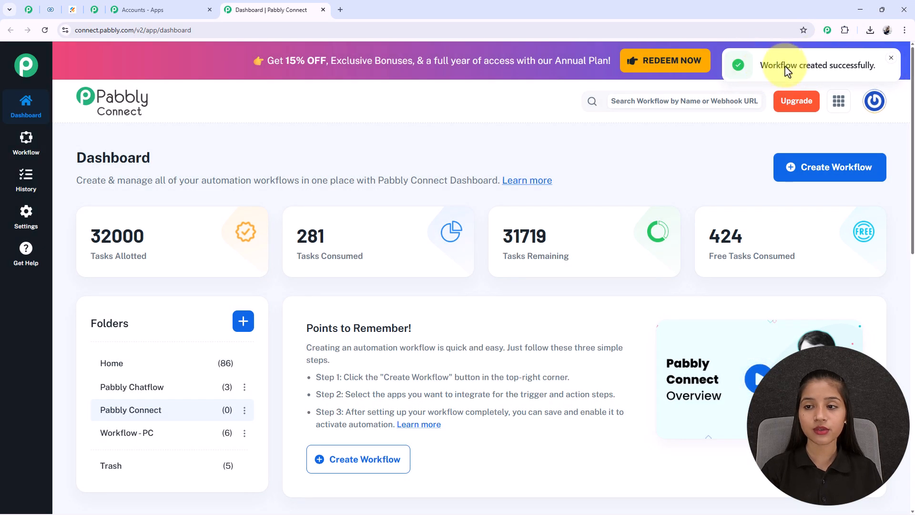
left_click_drag(761, 65, 908, 68)
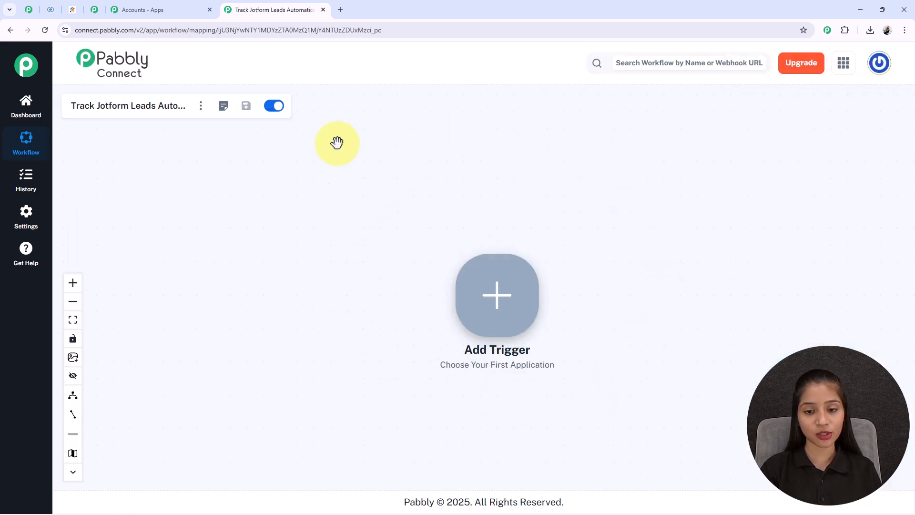
Set the workflow trigger to Jotform with the New Response event
left_click_drag(657, 371, 556, 320)
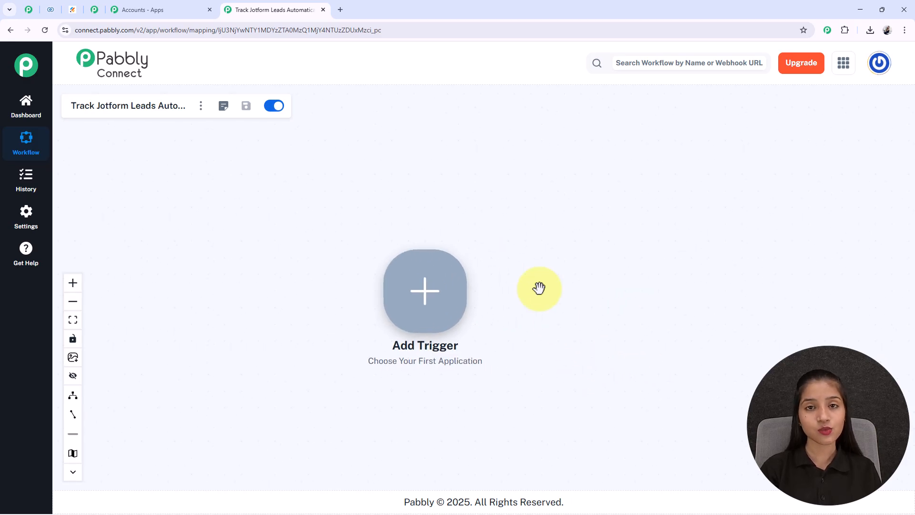
scroll(535, 248, "up", 2)
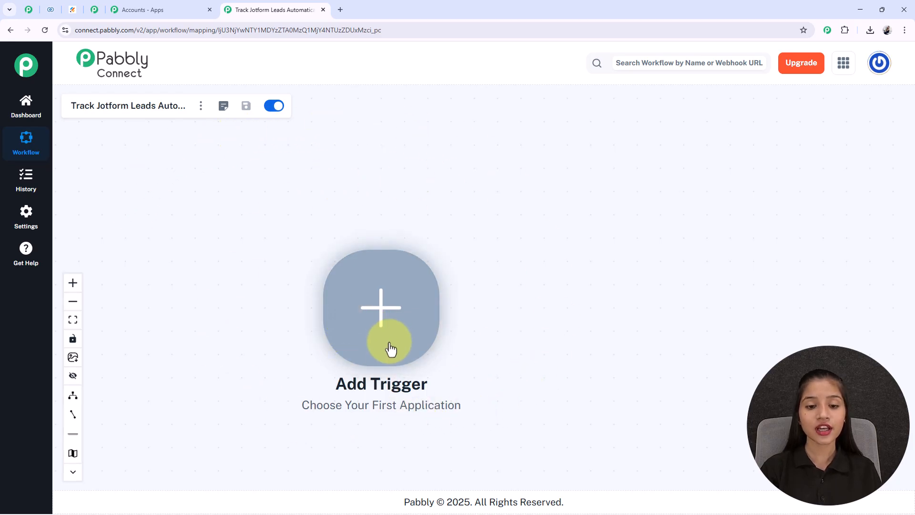
left_click(389, 308)
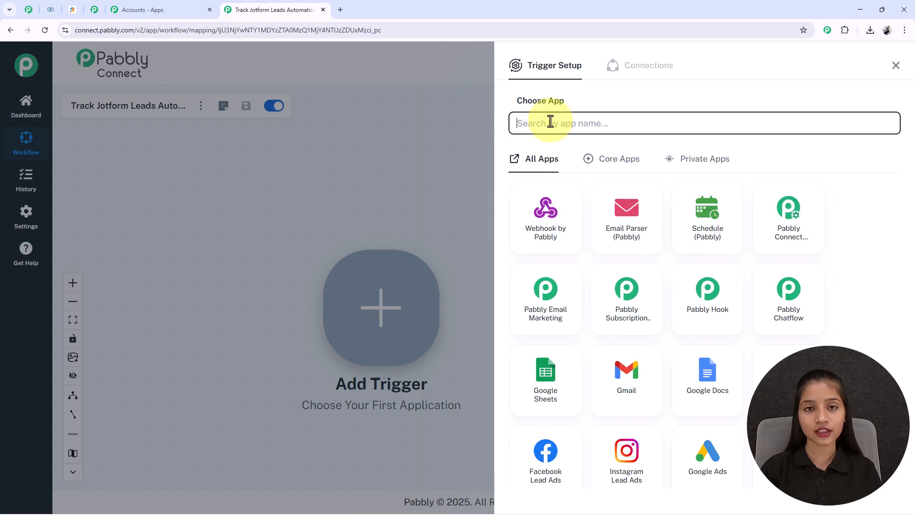
type("JOTFOR")
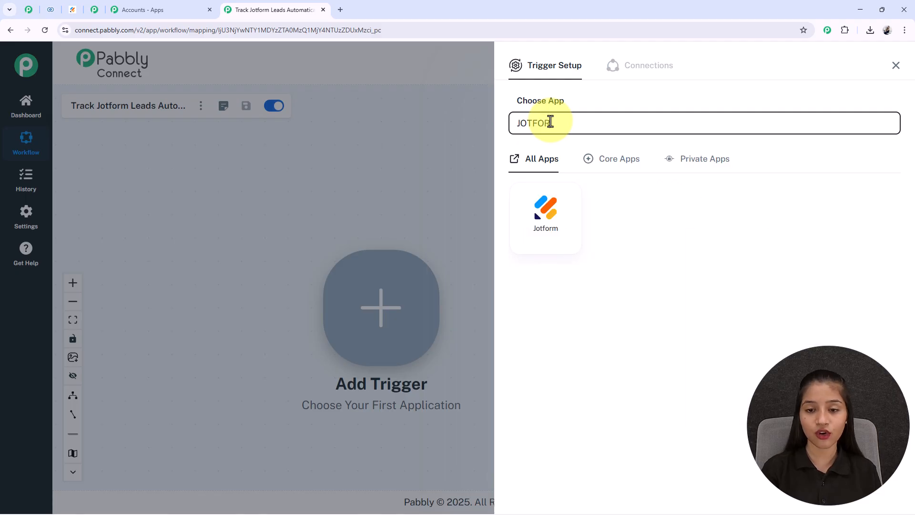
left_click(542, 239)
left_click(567, 176)
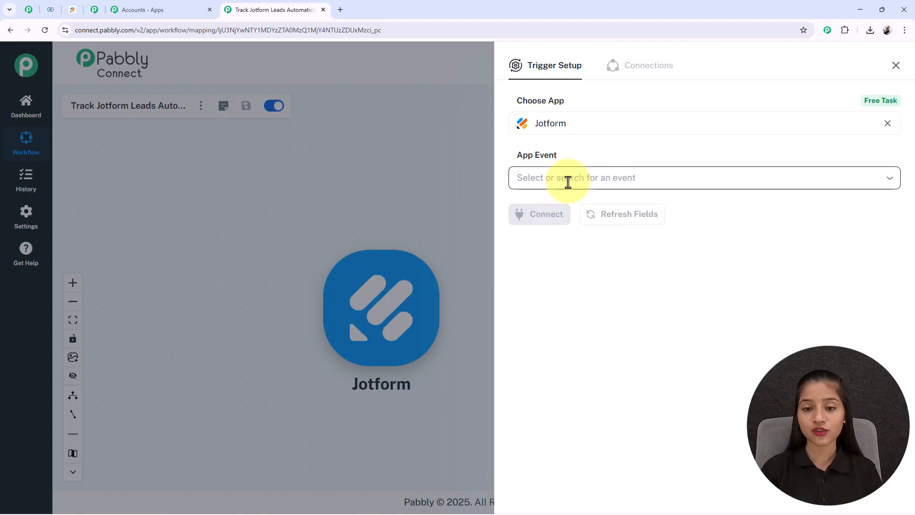
left_click(553, 231)
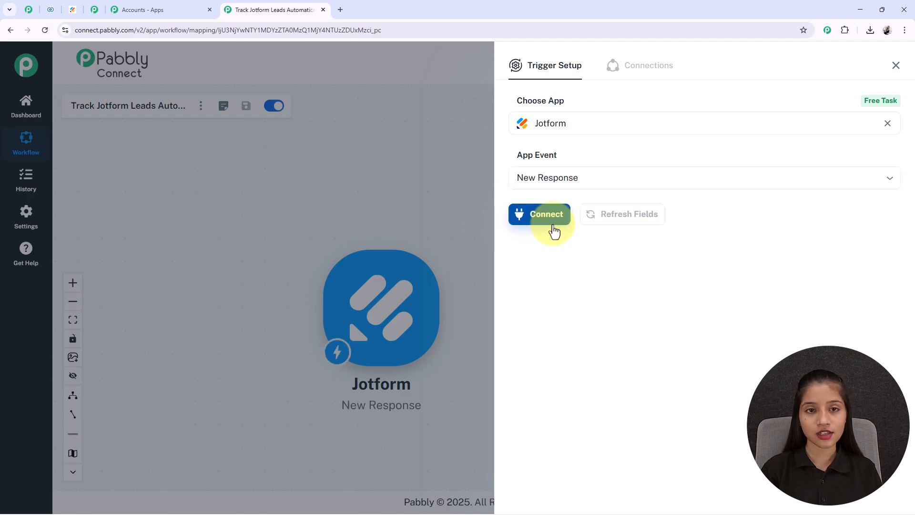
Connect the trigger to get its webhook URL, then open the Jotform account in a new tab
left_click(548, 224)
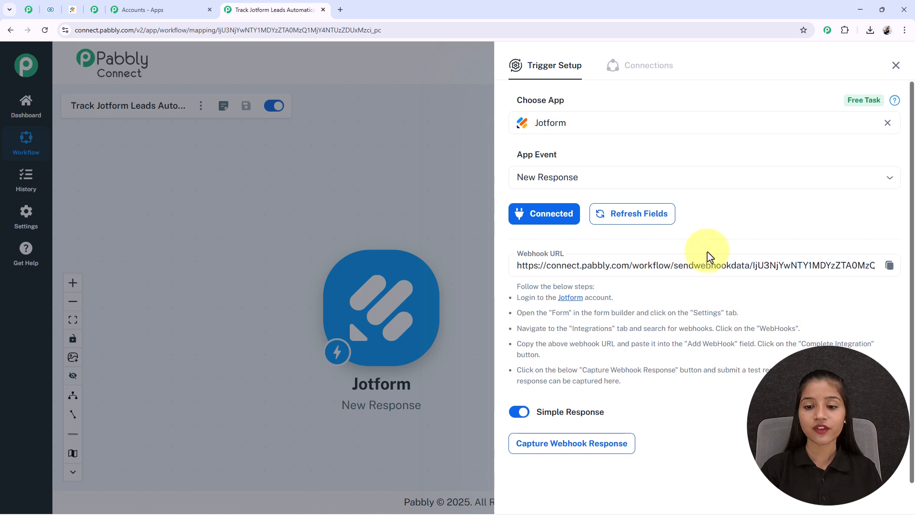
left_click(706, 260)
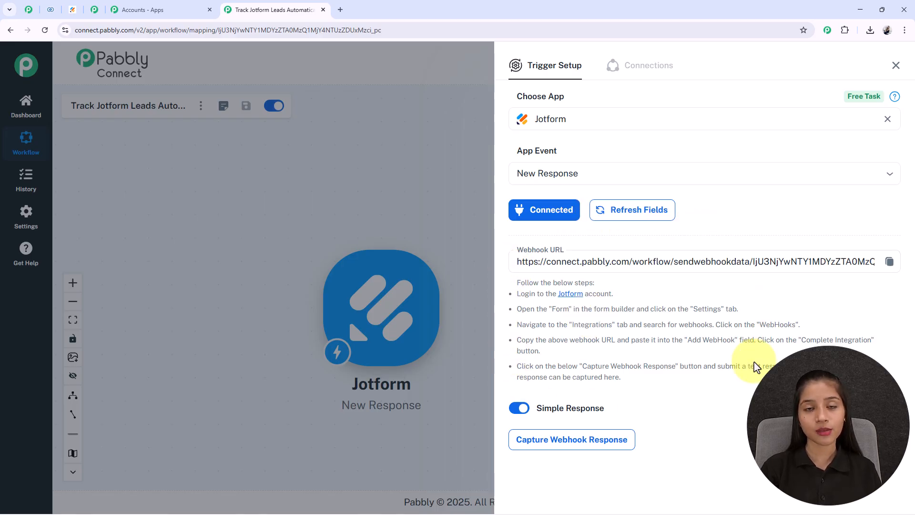
left_click(570, 293)
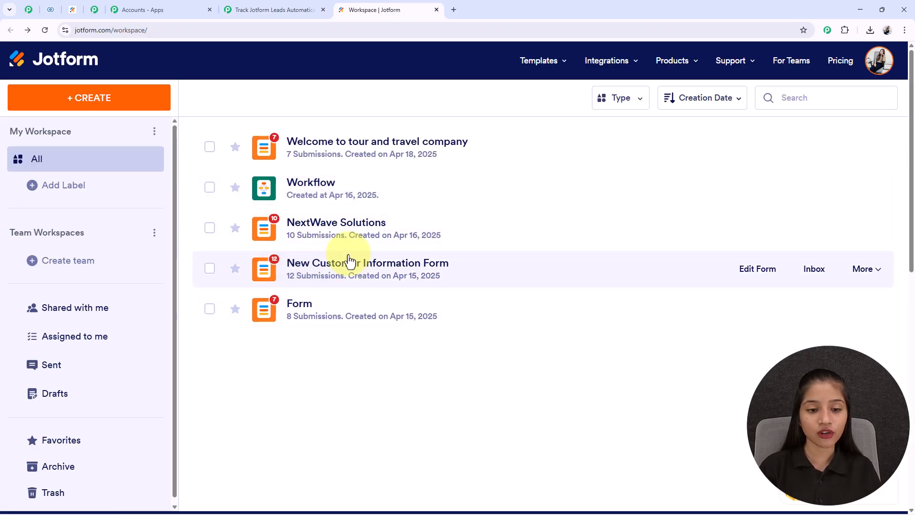
Edit the New Customer Information Form and review its name, address, phone, e-mail and recommendation fields
left_click(765, 279)
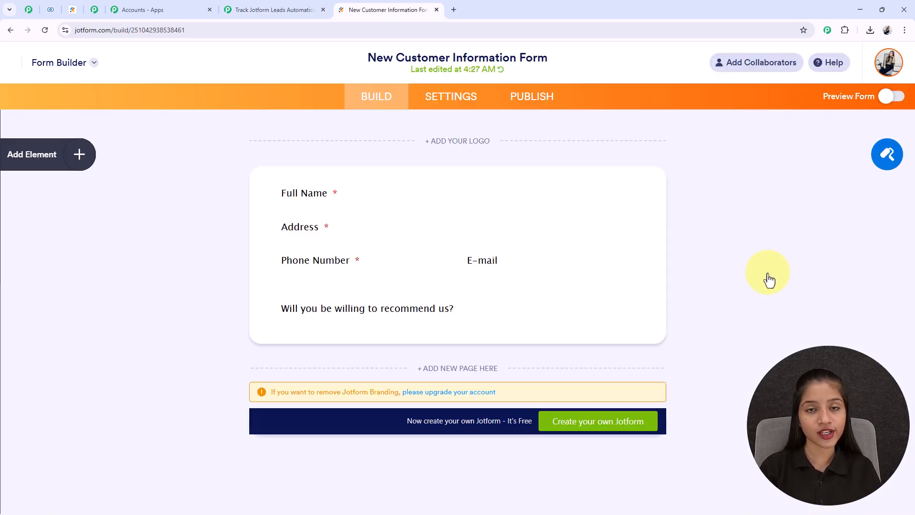
scroll(326, 327, "down", 2)
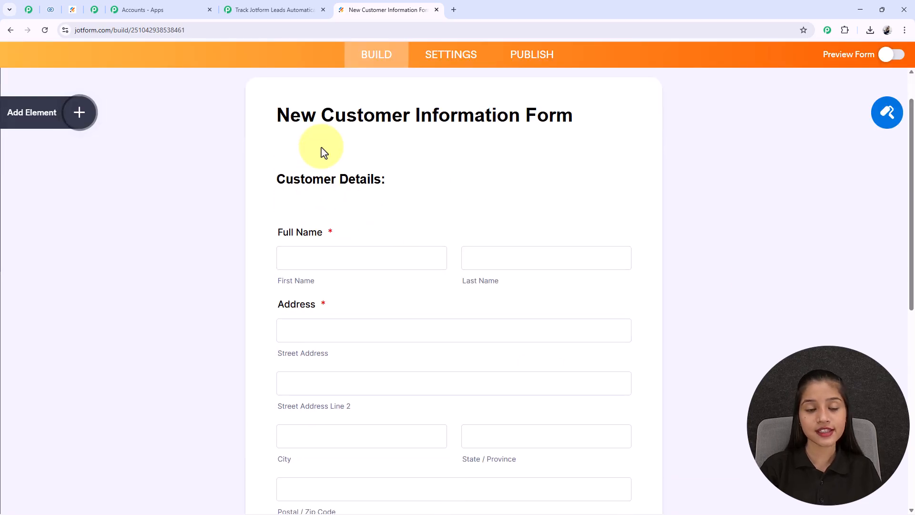
scroll(410, 388, "down", 2)
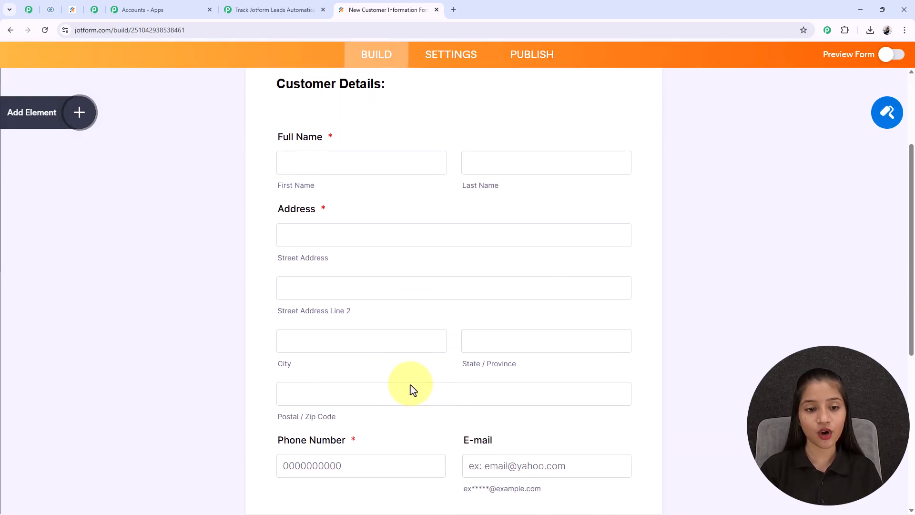
scroll(395, 305, "down", 2)
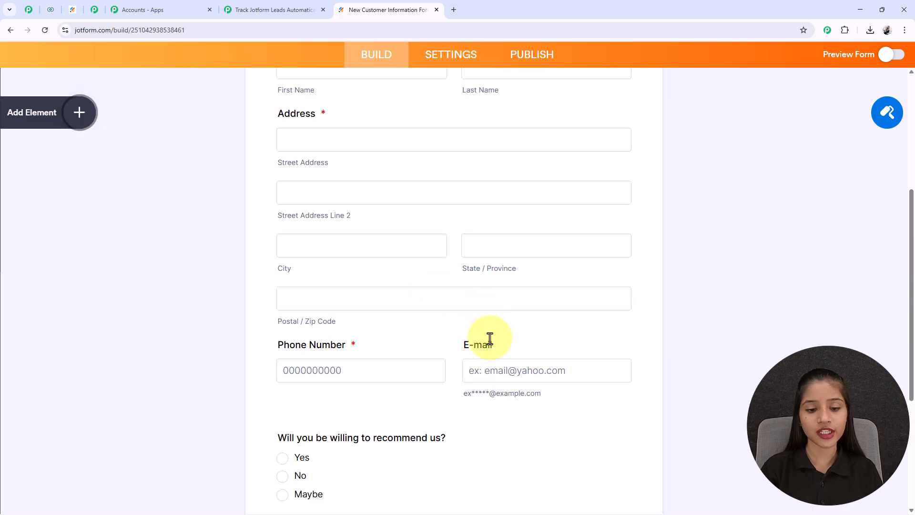
scroll(453, 381, "up", 1)
scroll(418, 419, "down", 2)
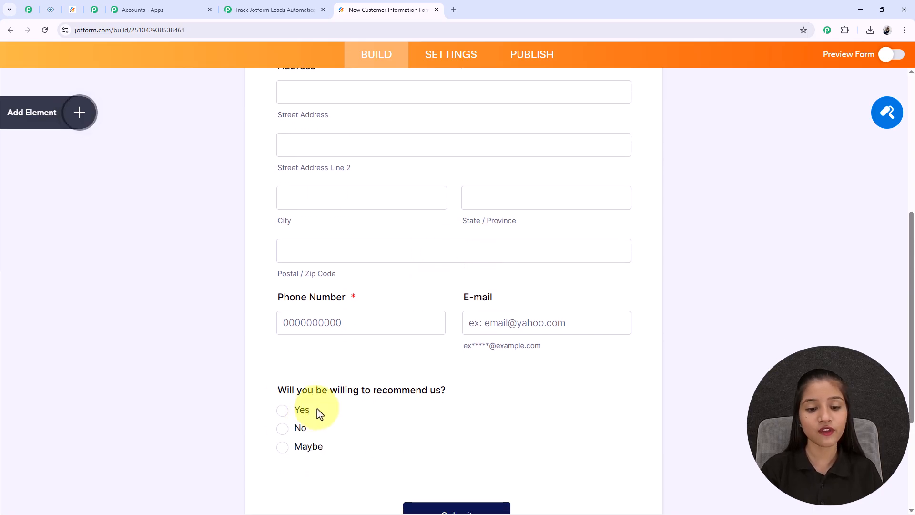
scroll(411, 422, "up", 7)
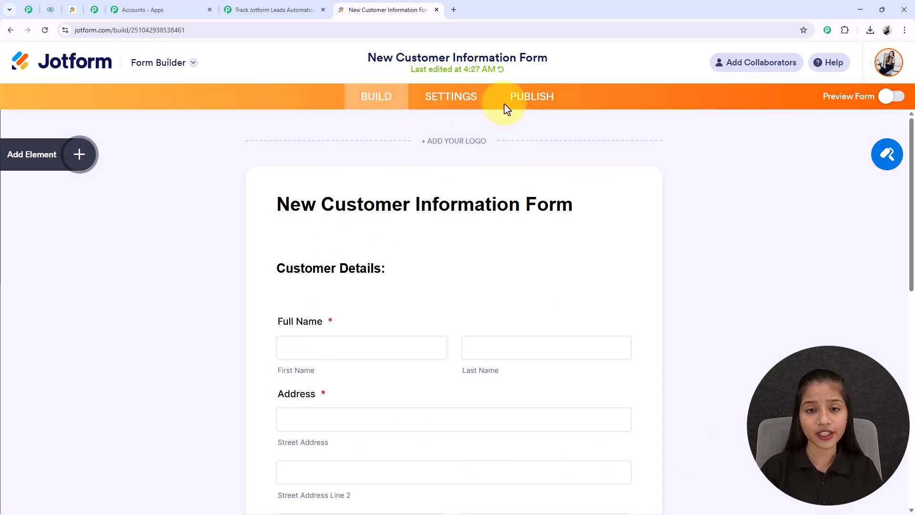
Remove the form's existing Webhooks integration under Settings > Integrations
left_click(435, 97)
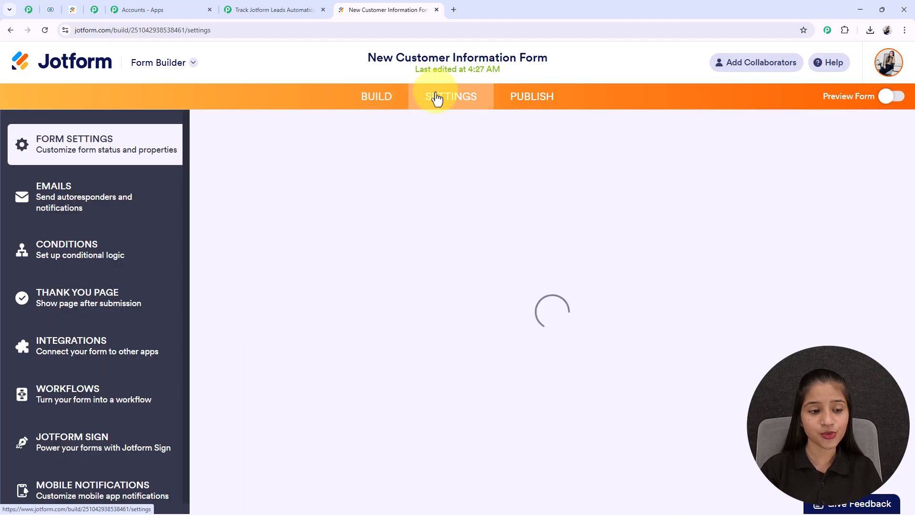
left_click(104, 347)
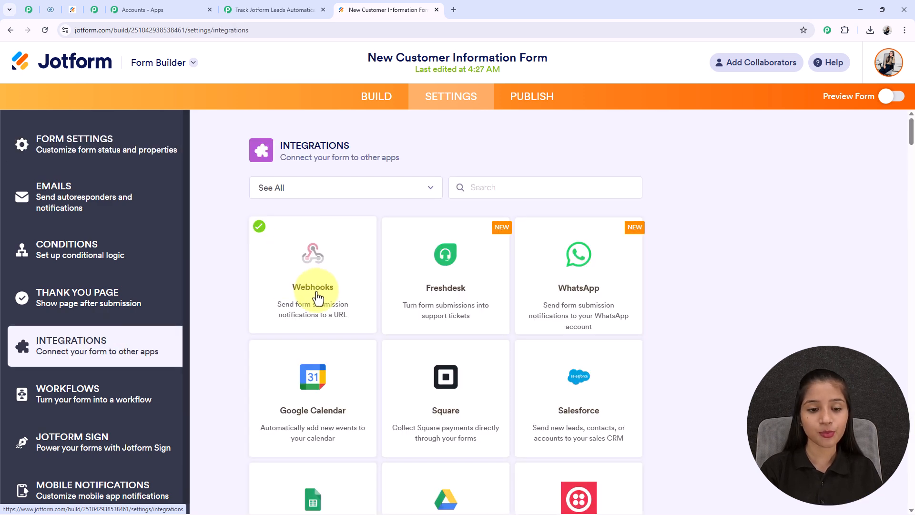
left_click(317, 298)
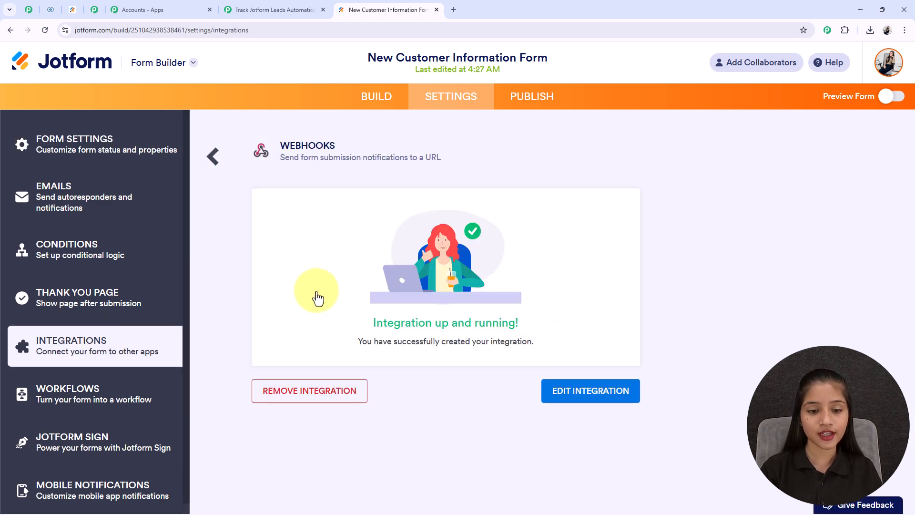
left_click_drag(541, 341, 364, 352)
left_click(350, 355)
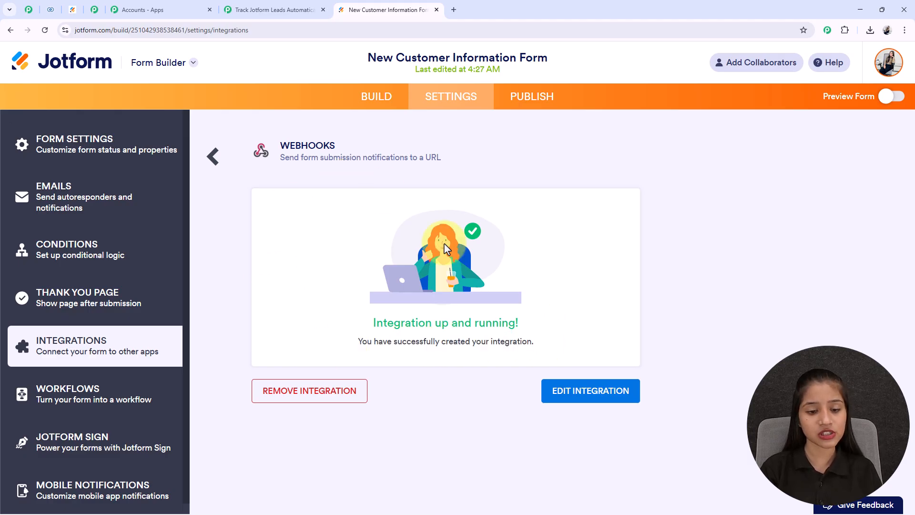
left_click(315, 396)
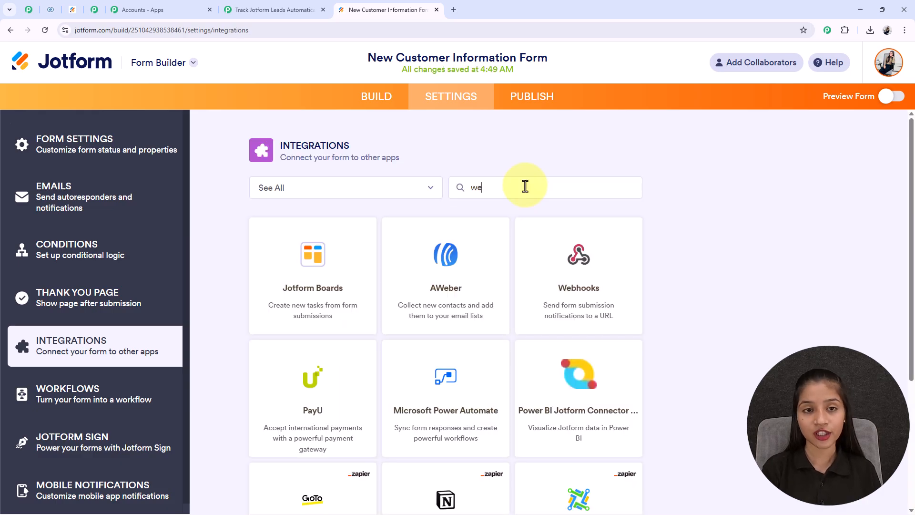
Add a new Webhooks integration using the copied Pabbly webhook URL and complete it
type("bh")
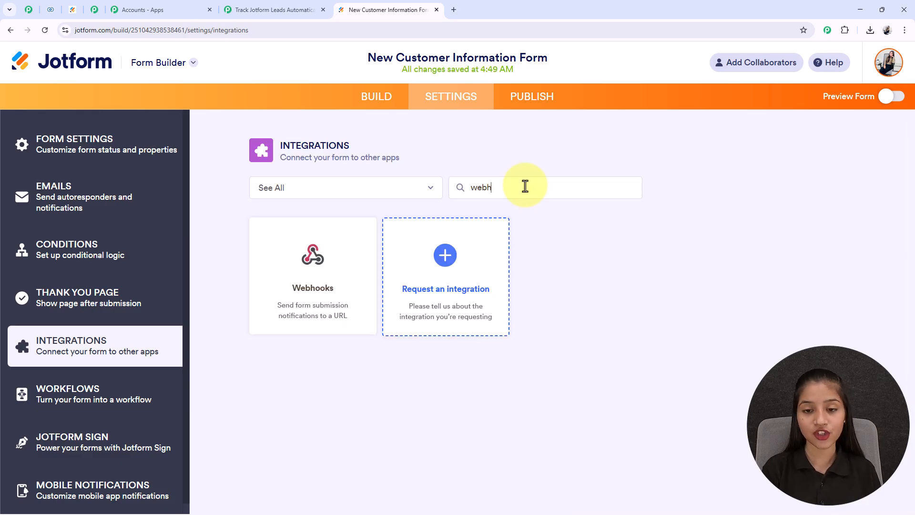
left_click(292, 284)
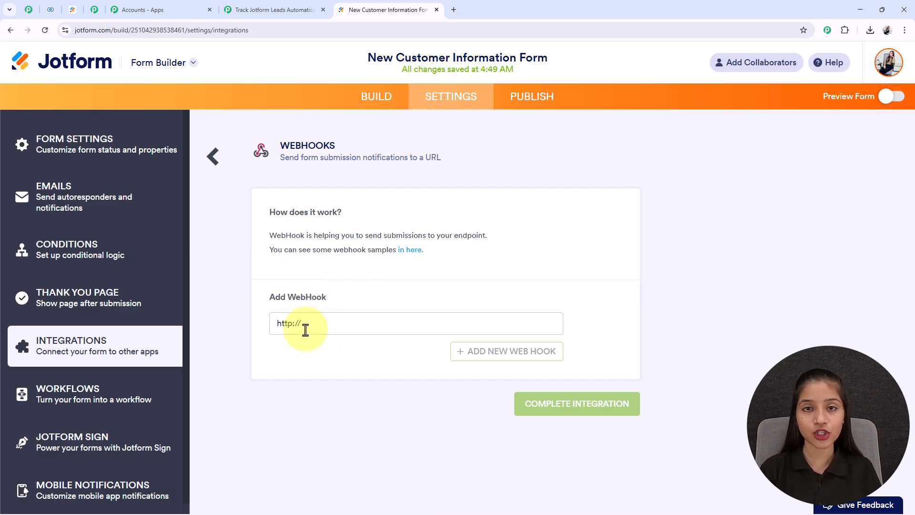
left_click(274, 10)
left_click(889, 261)
left_click(389, 9)
key("ctrl+v")
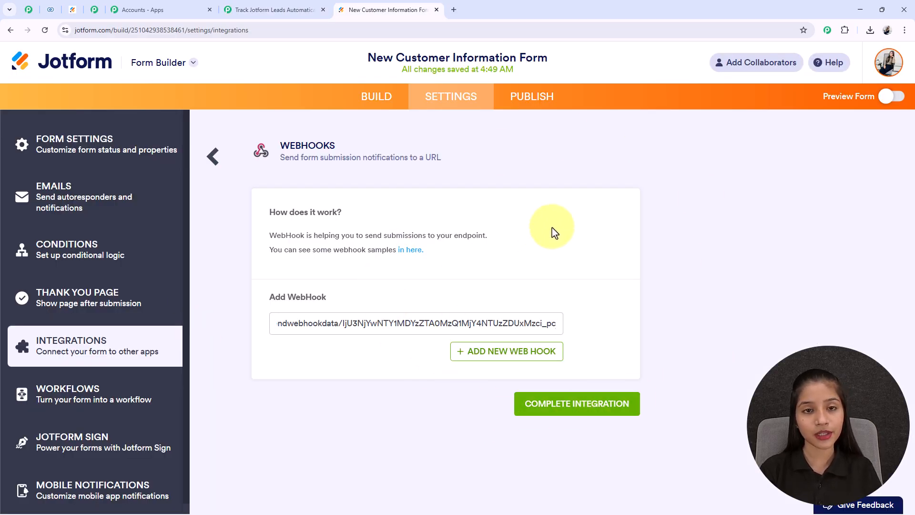
left_click(596, 417)
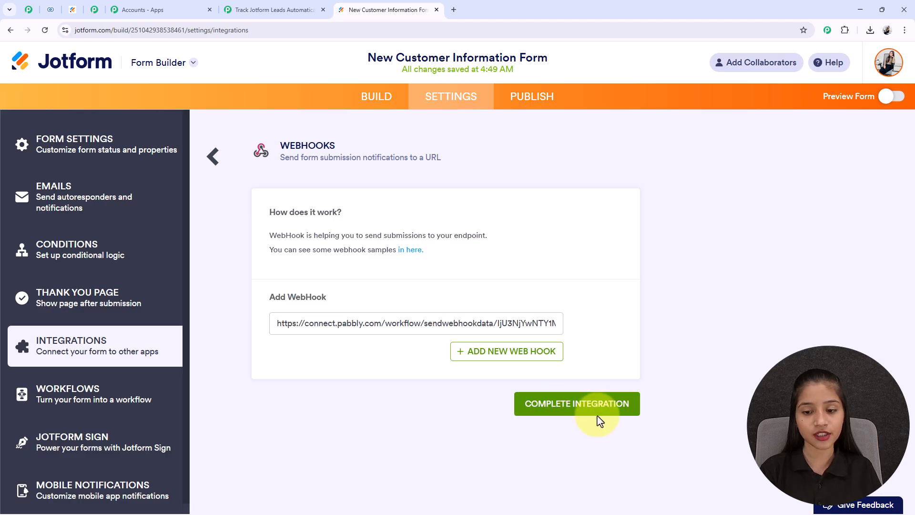
left_click_drag(346, 349, 568, 358)
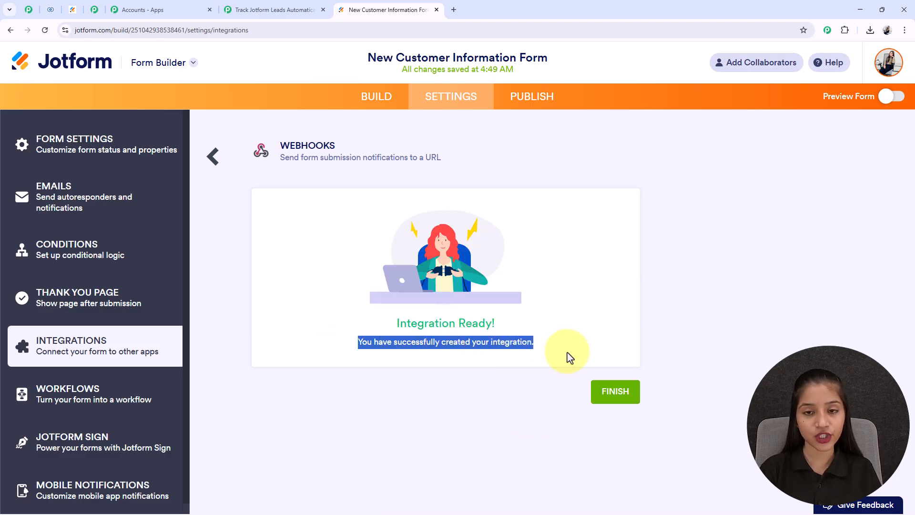
left_click(490, 402)
Copy the form's public link, open it in a new tab, and confirm the Pabbly trigger is waiting
left_click(526, 98)
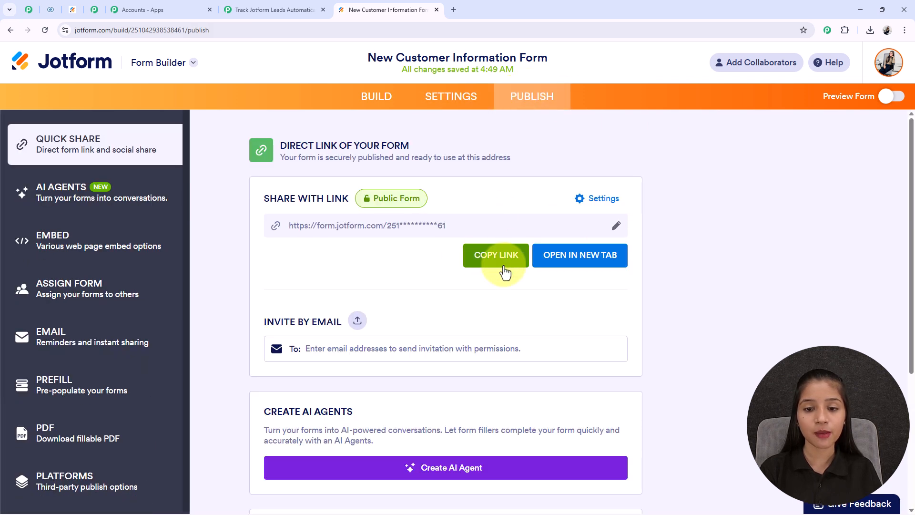
left_click(501, 270)
left_click(454, 11)
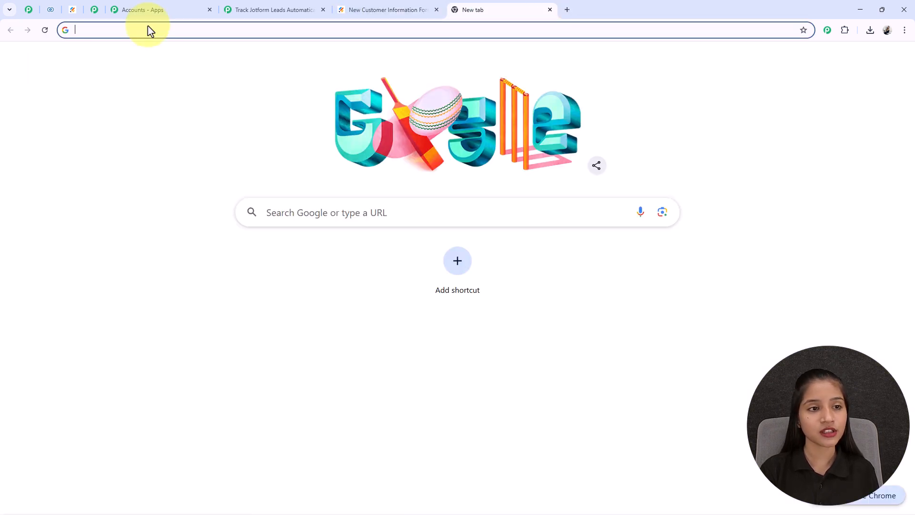
key("ctrl+v")
key("Return")
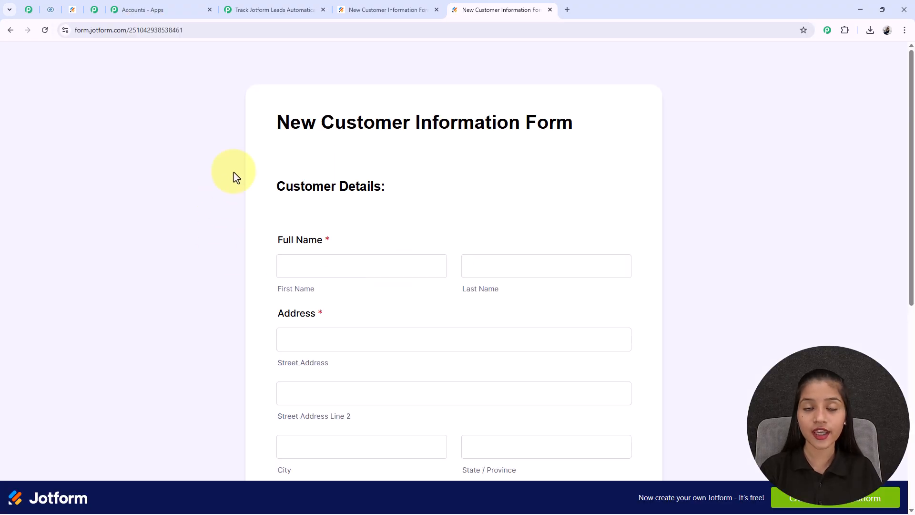
scroll(327, 388, "down", 2)
scroll(327, 388, "up", 2)
left_click(259, 7)
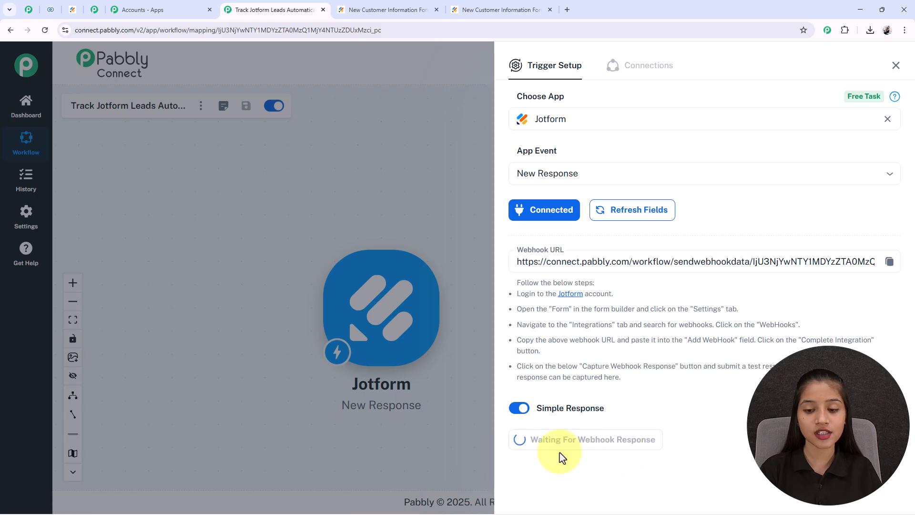
left_click(470, 14)
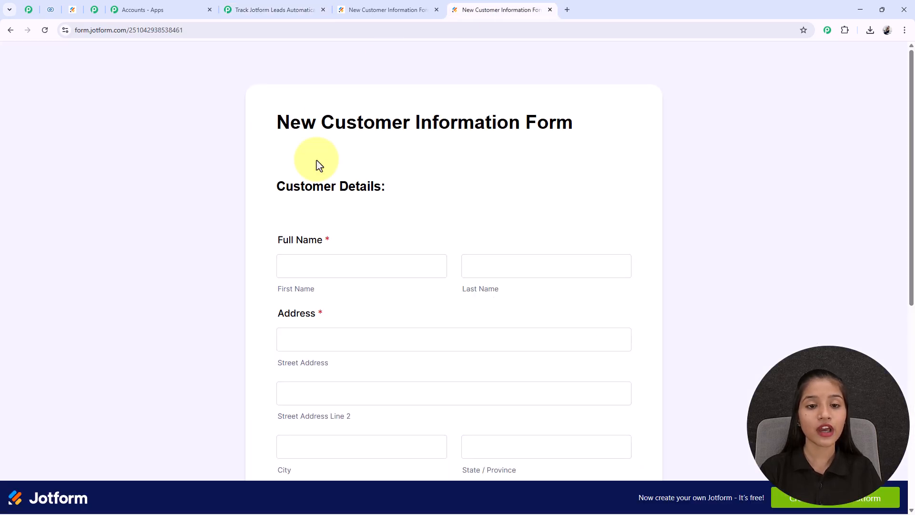
Enter a dummy first and last name and fill the address from the saved suggestion
left_click(318, 271)
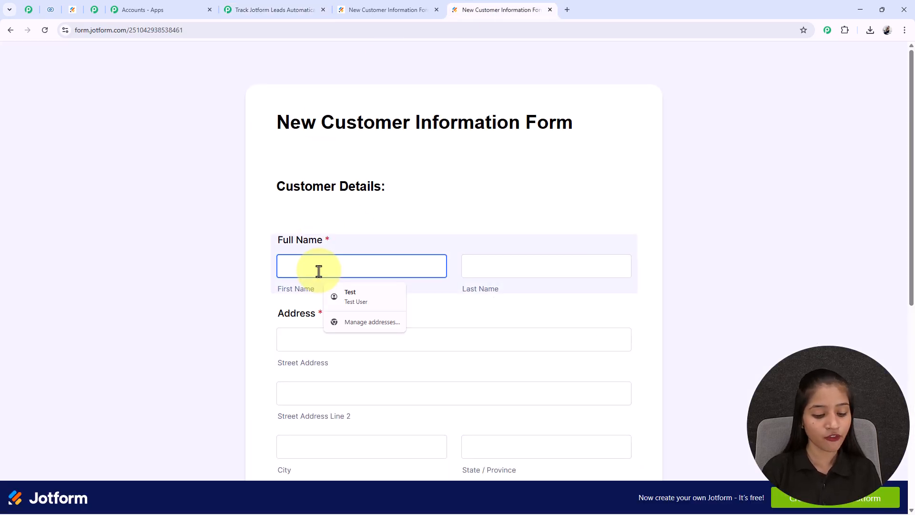
type("Dummy")
key("Tab")
type("User")
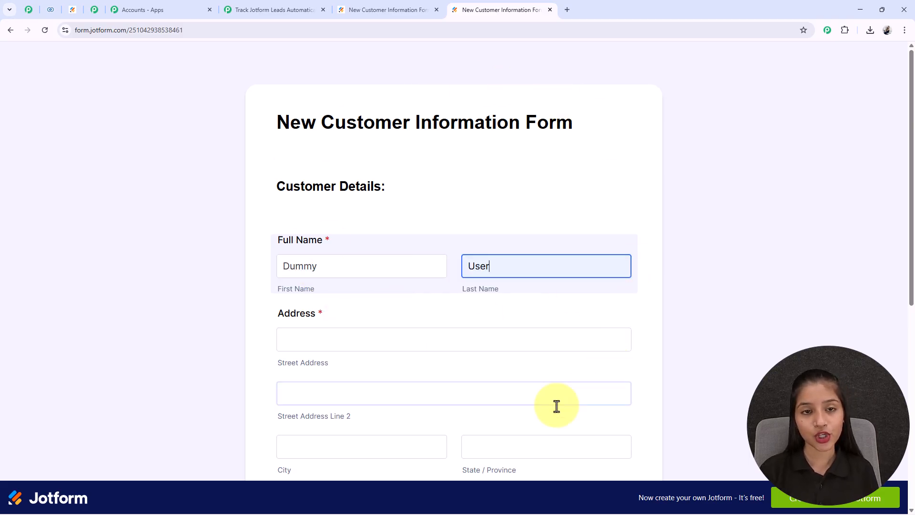
scroll(421, 329, "down", 2)
left_click(335, 242)
left_click(376, 282)
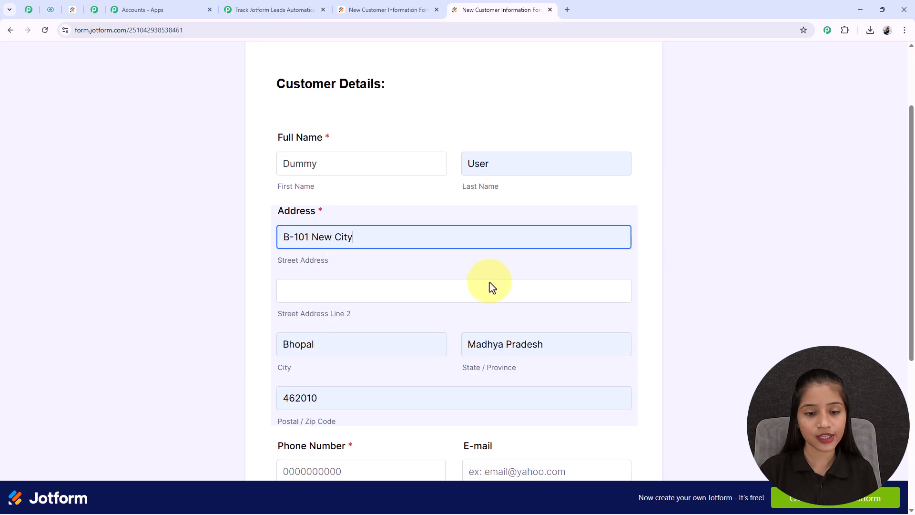
Fill in the phone number and e-mail, submit the test response, and return to Pabbly
scroll(270, 199, "down", 5)
left_click(327, 248)
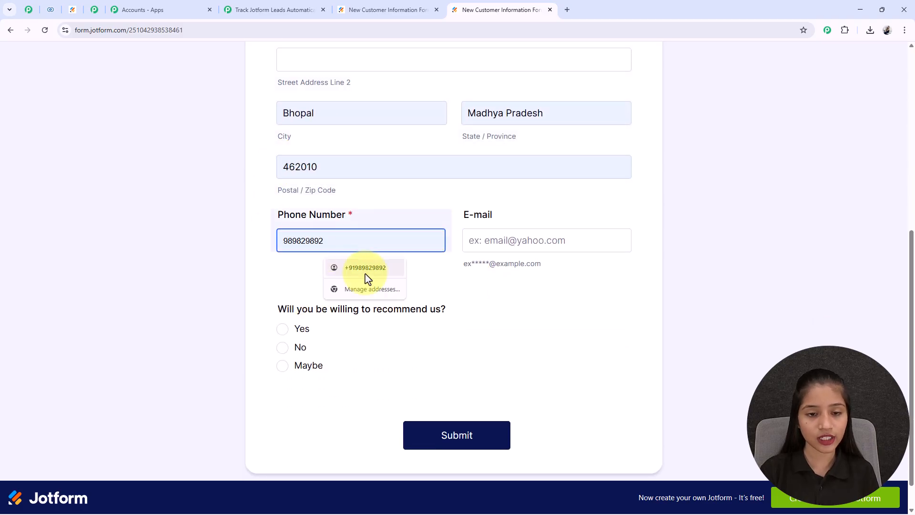
type("9")
left_click(515, 242)
left_click(533, 270)
scroll(476, 300, "down", 1)
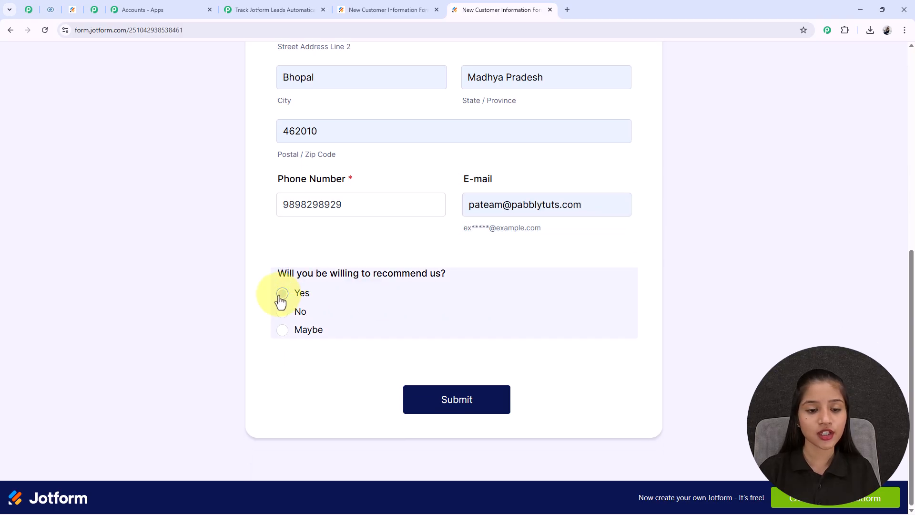
left_click(455, 401)
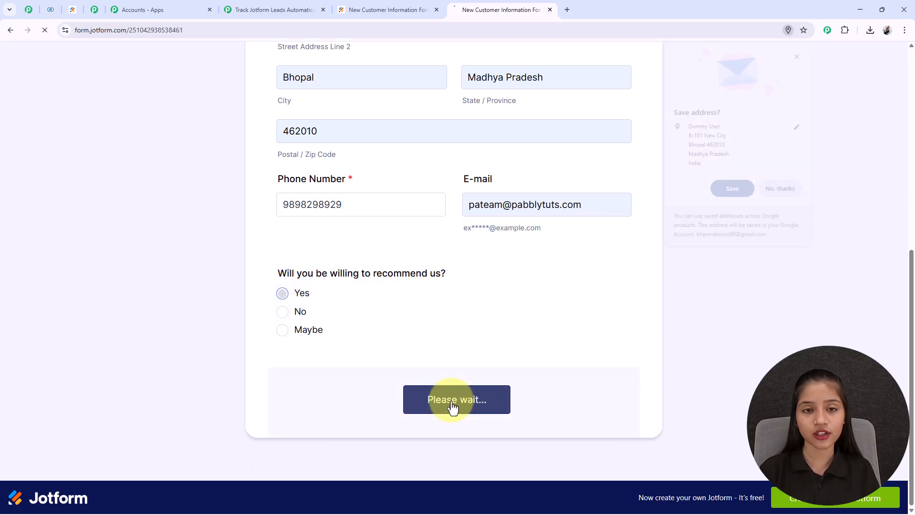
left_click(774, 192)
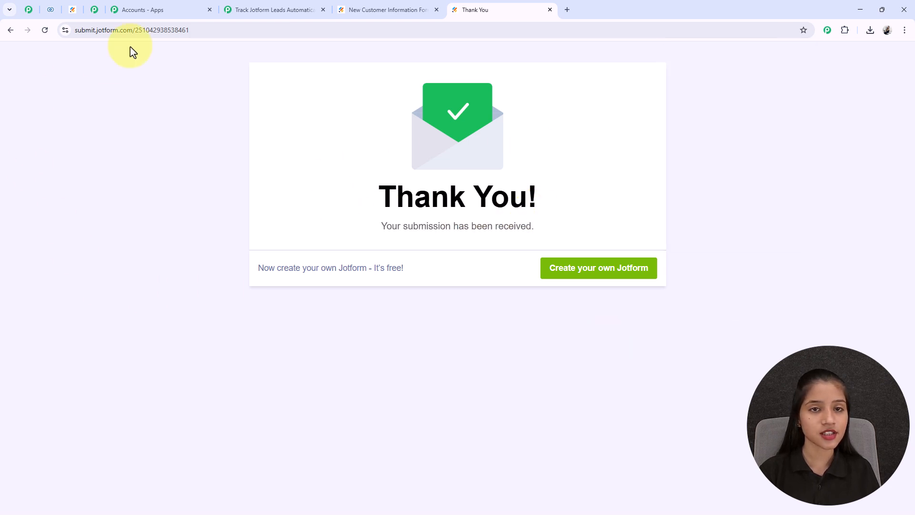
left_click(231, 9)
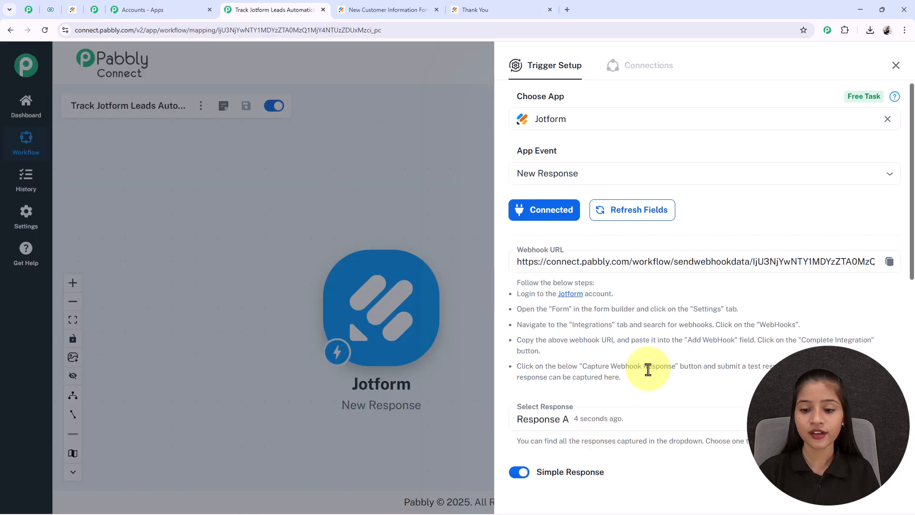
Scroll through the captured Response A fields and close the Trigger Setup panel
scroll(527, 292, "down", 5)
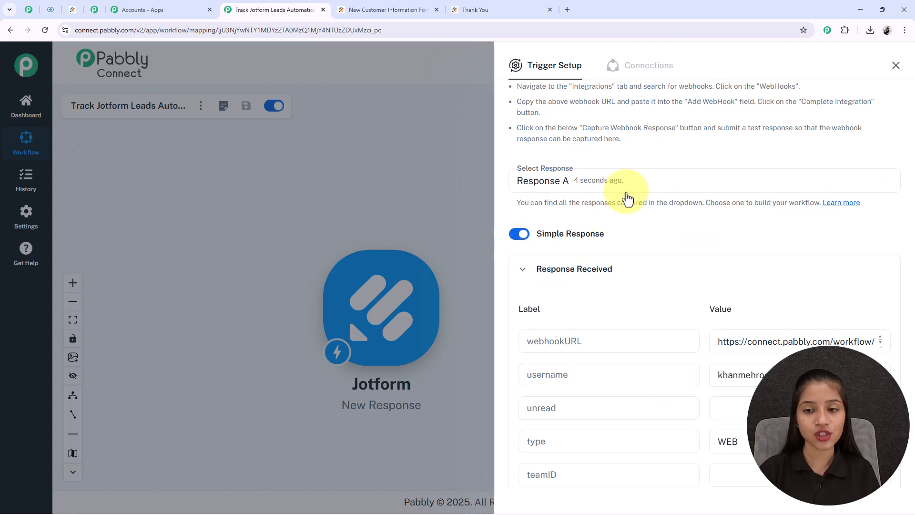
scroll(723, 290, "down", 3)
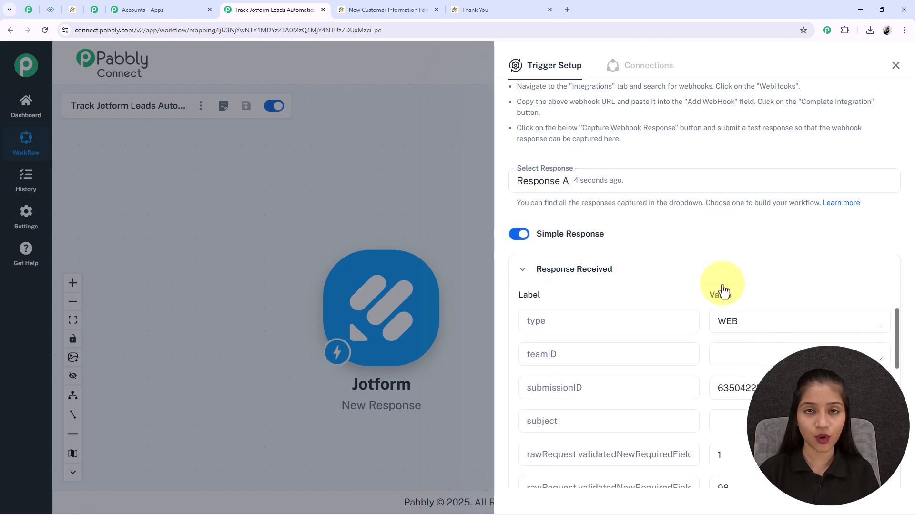
scroll(720, 290, "down", 1)
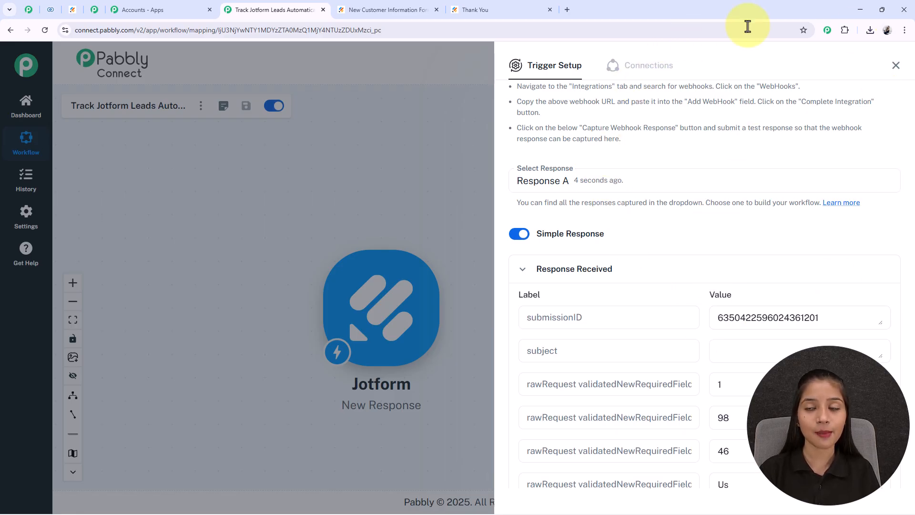
left_click(896, 61)
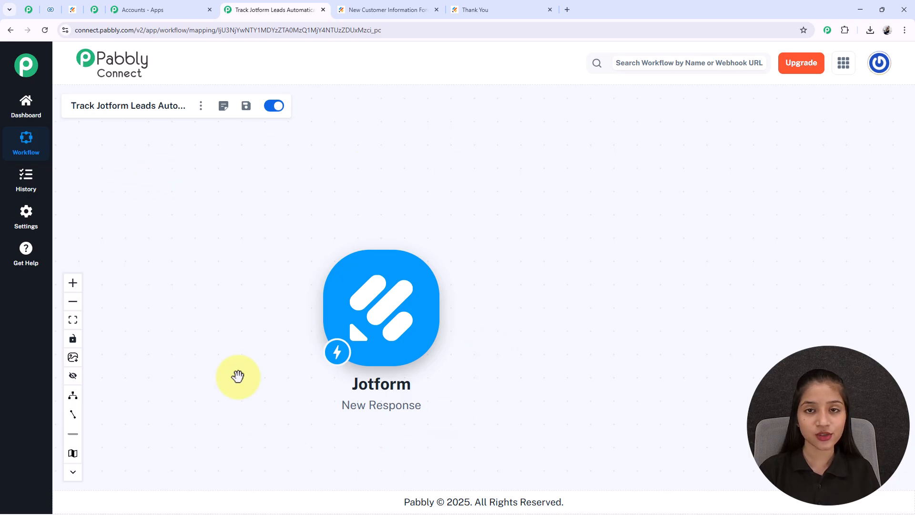
Add an action step using the Zoho CRM app with the Create Contact event
left_click(453, 318)
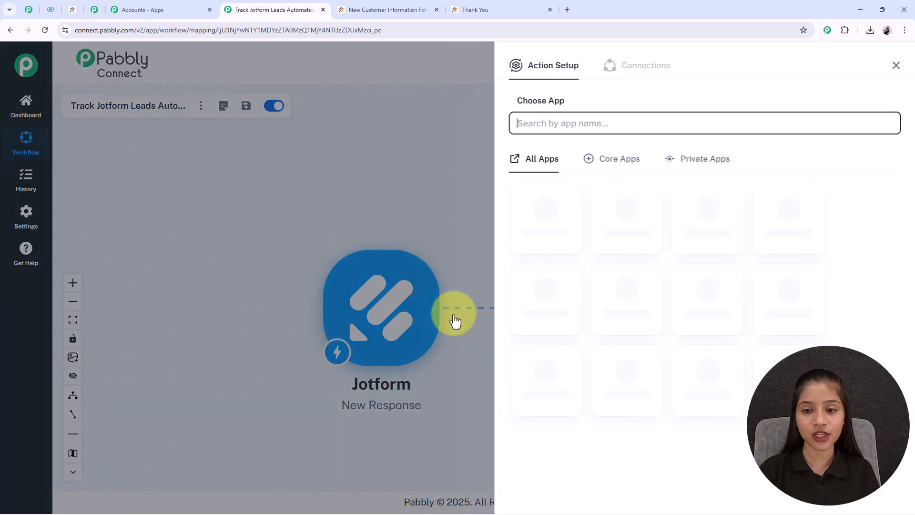
left_click(612, 122)
type("z")
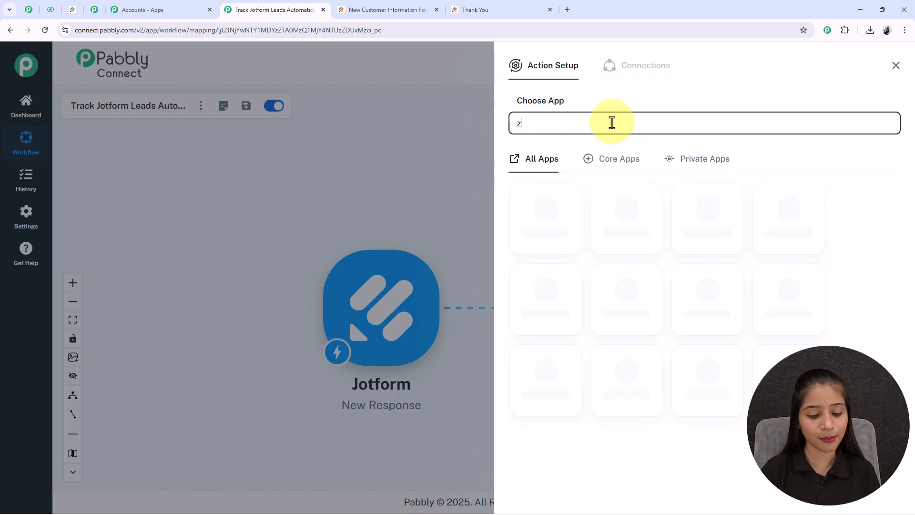
type("oho crm")
left_click(554, 224)
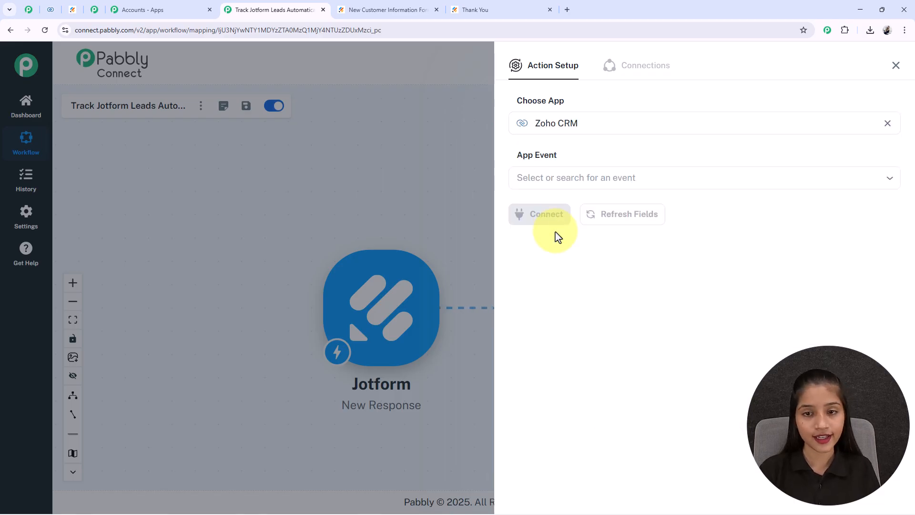
left_click(590, 175)
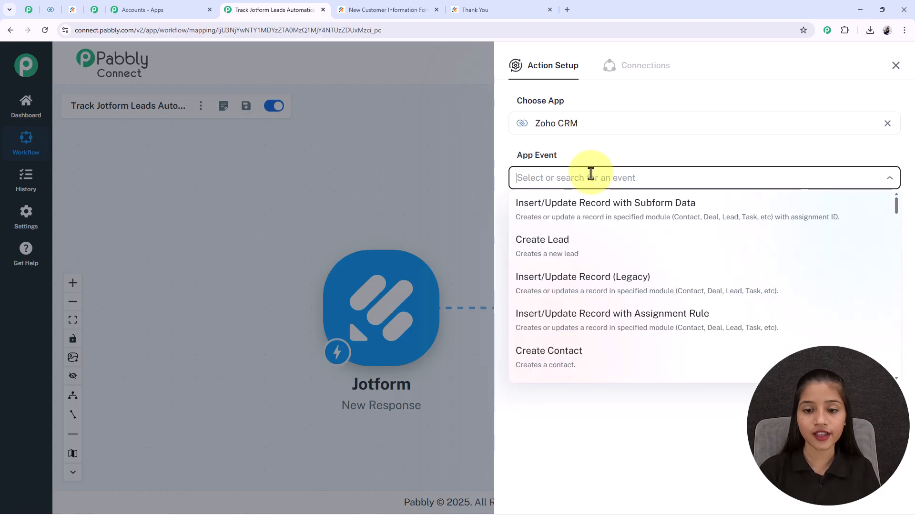
left_click(560, 367)
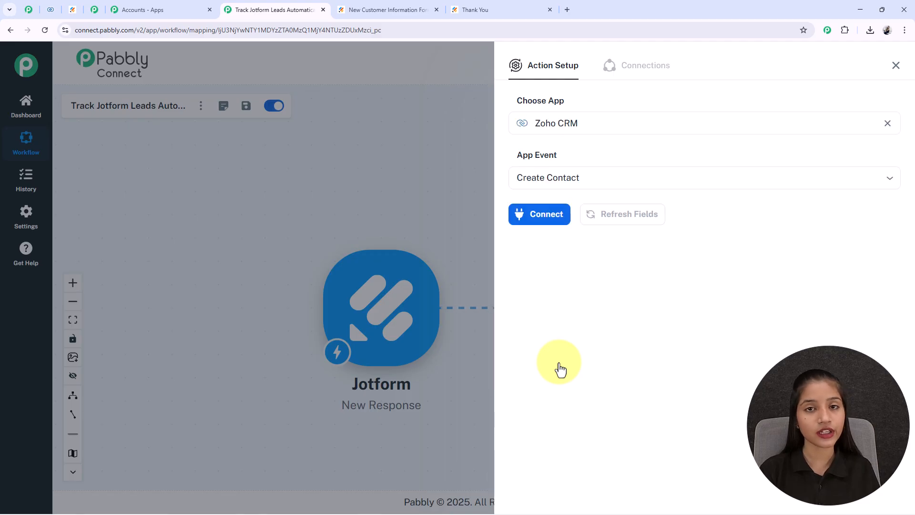
Start a new Zoho CRM connection and reach its Zoho domain field
left_click(515, 213)
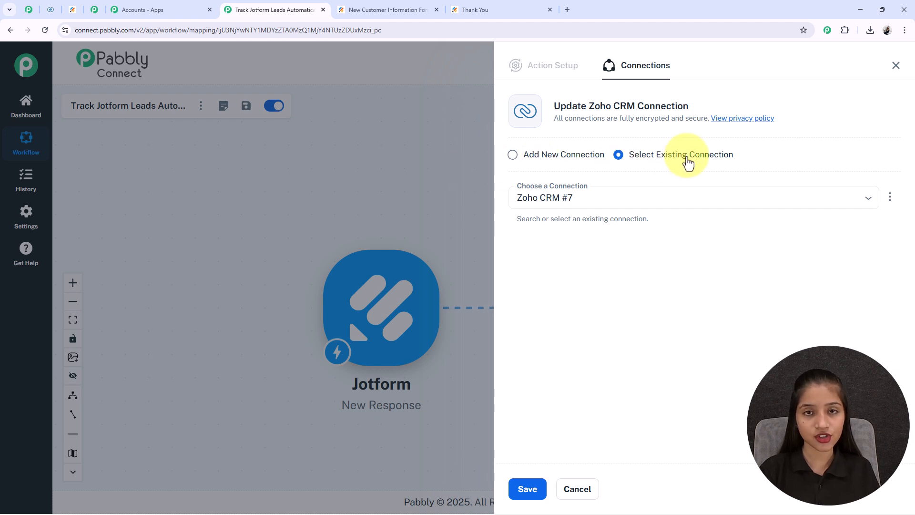
left_click(513, 156)
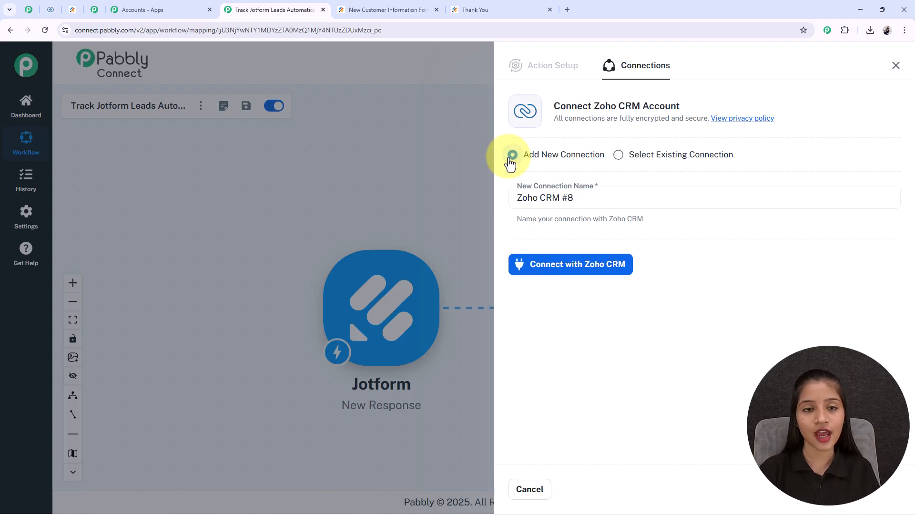
left_click(570, 270)
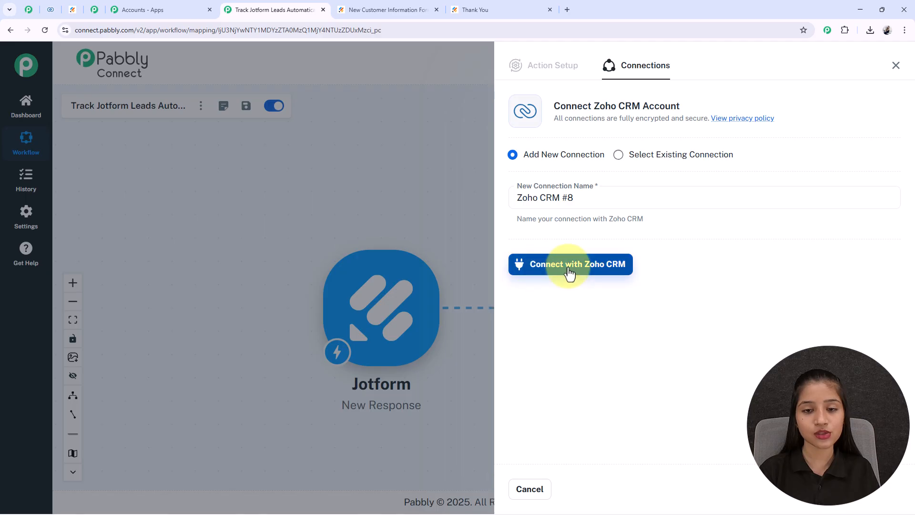
left_click(312, 251)
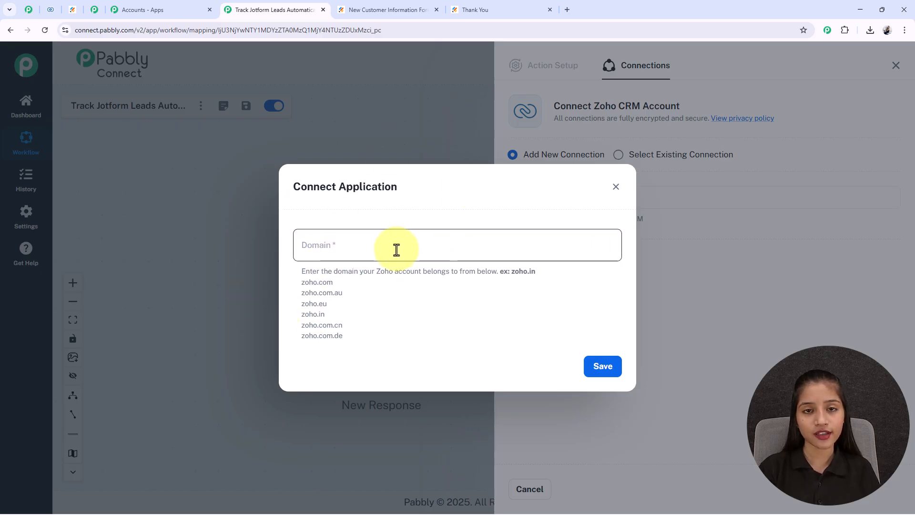
Unpin the Zoho CRM tab and read the account's domain from its web address
left_click(51, 9)
right_click(50, 8)
left_click(79, 108)
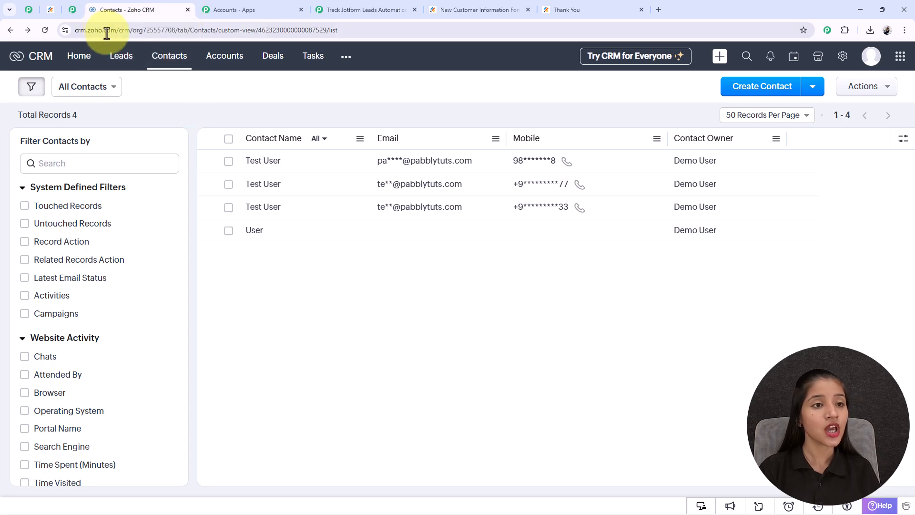
left_click(115, 30)
left_click(104, 30)
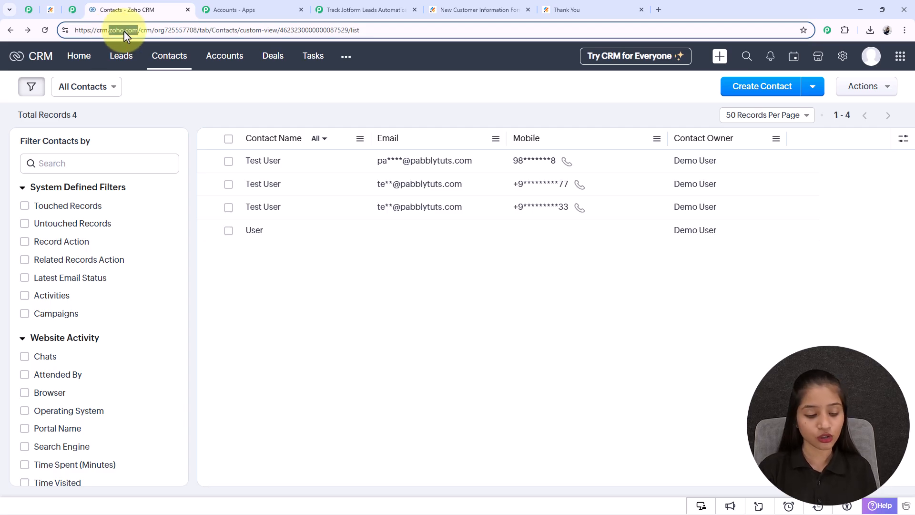
Enter zoho.com as the domain, save, and accept Pabbly Connect's access in Zoho
left_click(366, 9)
left_click(311, 249)
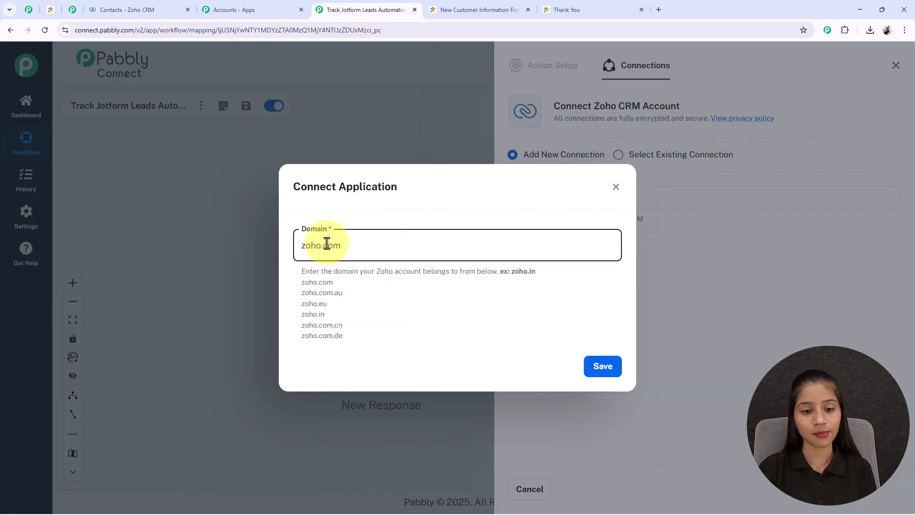
left_click(601, 367)
scroll(138, 157, "down", 5)
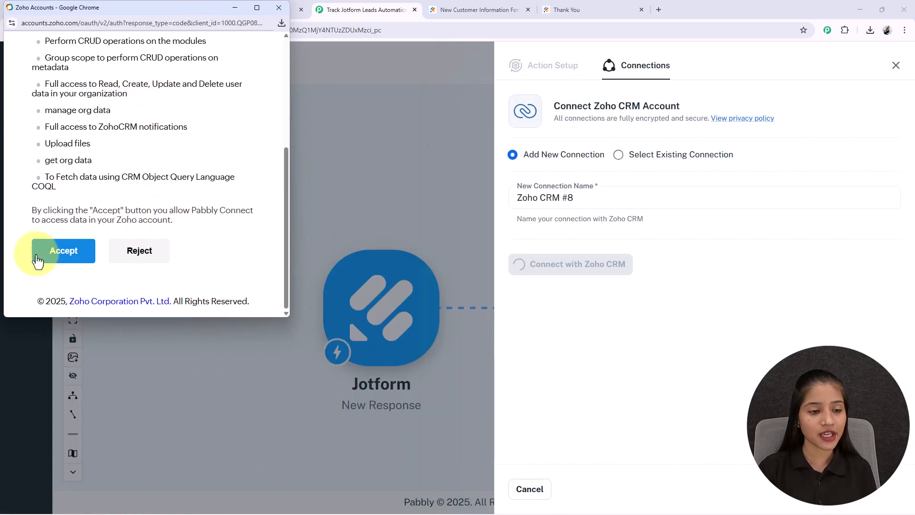
left_click(72, 259)
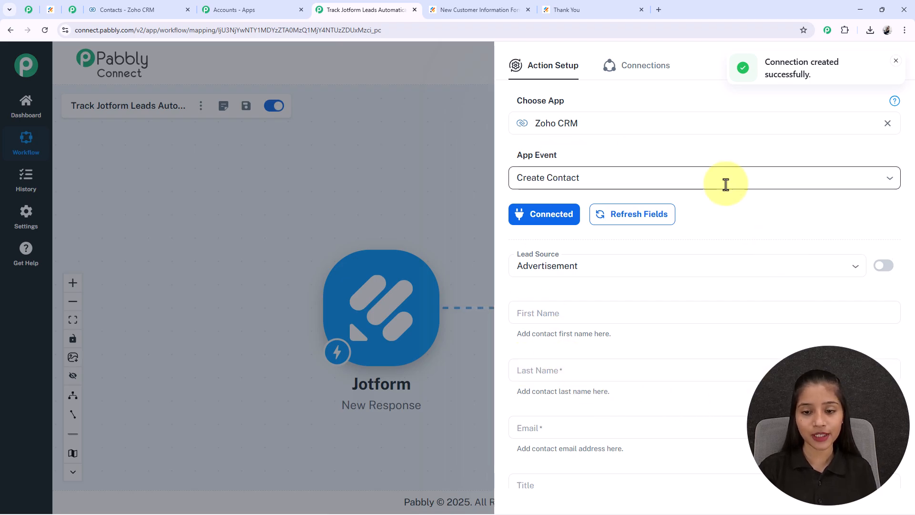
Keep Advertisement as the contact's Lead Source
scroll(739, 200, "down", 3)
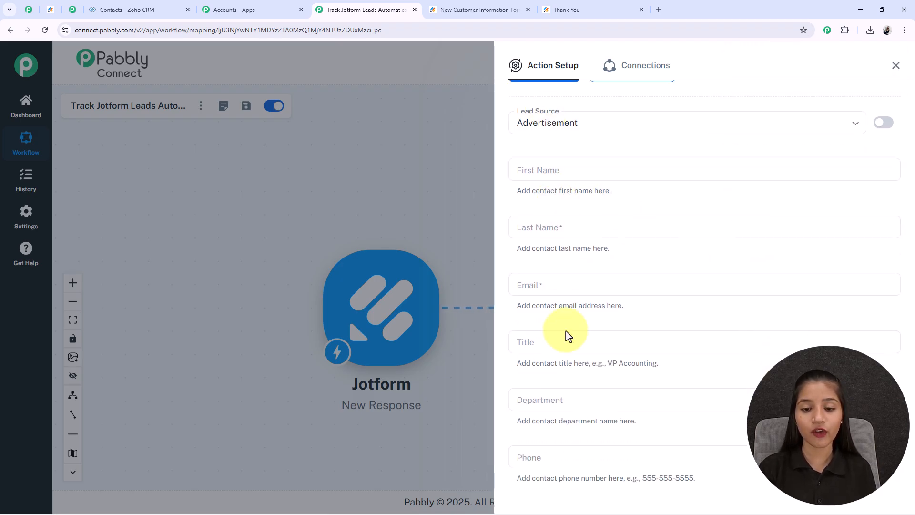
left_click(581, 124)
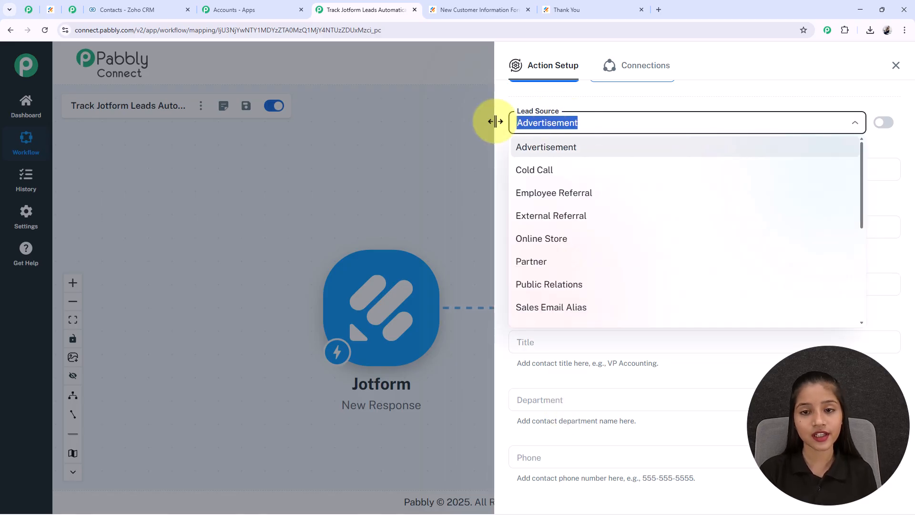
left_click(572, 149)
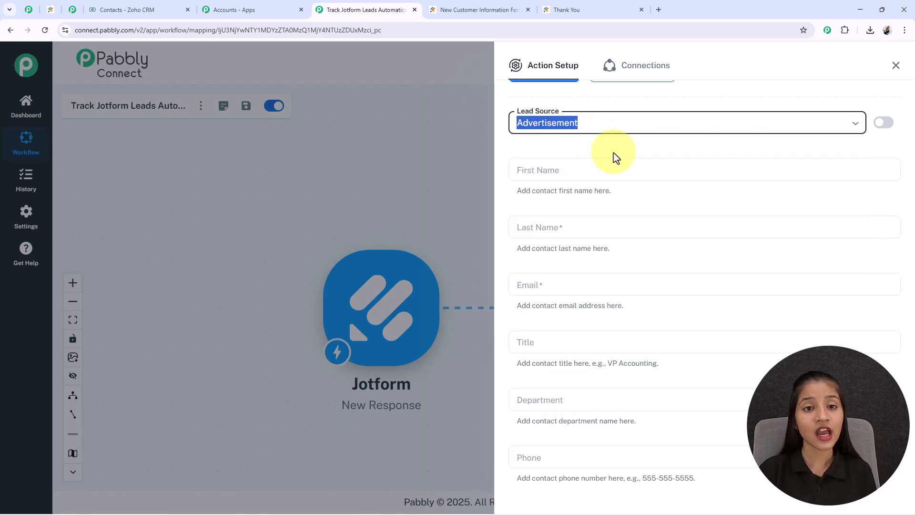
scroll(613, 152, "down", 1)
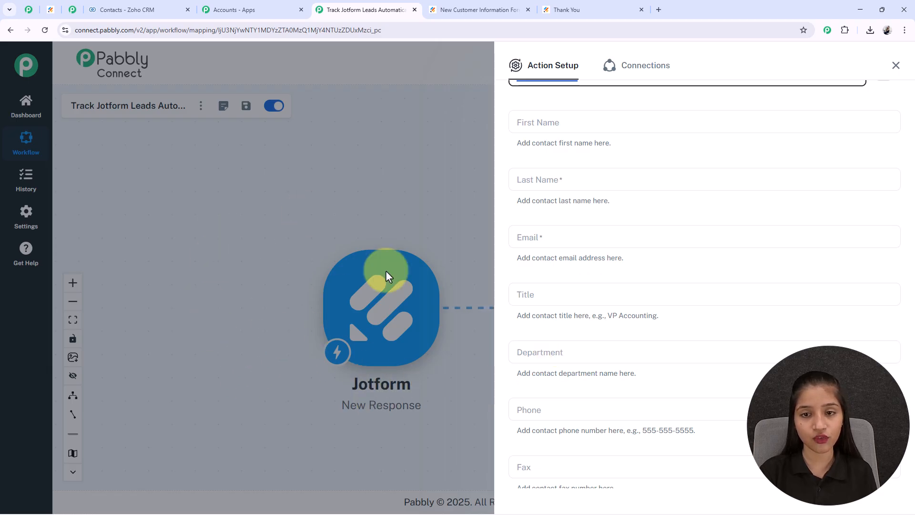
Map First Name to the Jotform q3_fullName3 first value by searching 'dum'
left_click(569, 120)
left_click(556, 155)
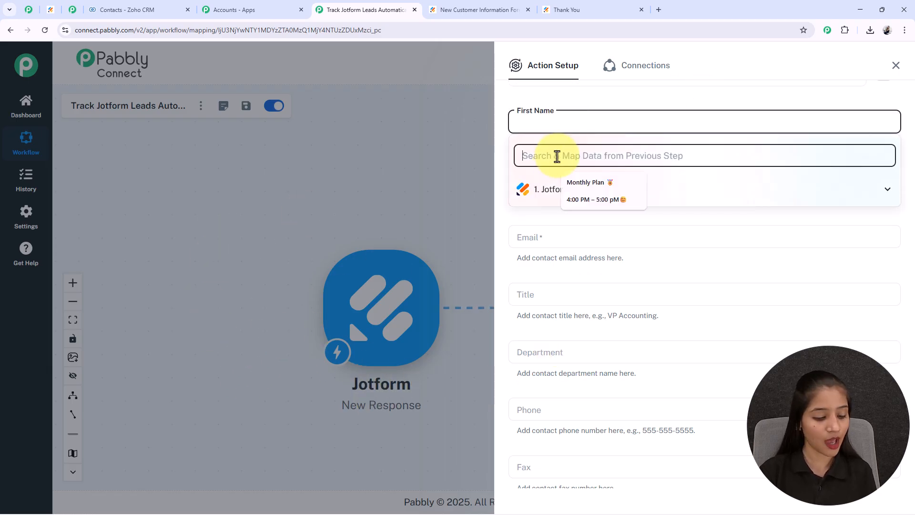
type("t")
key("BackSpace")
type("dum")
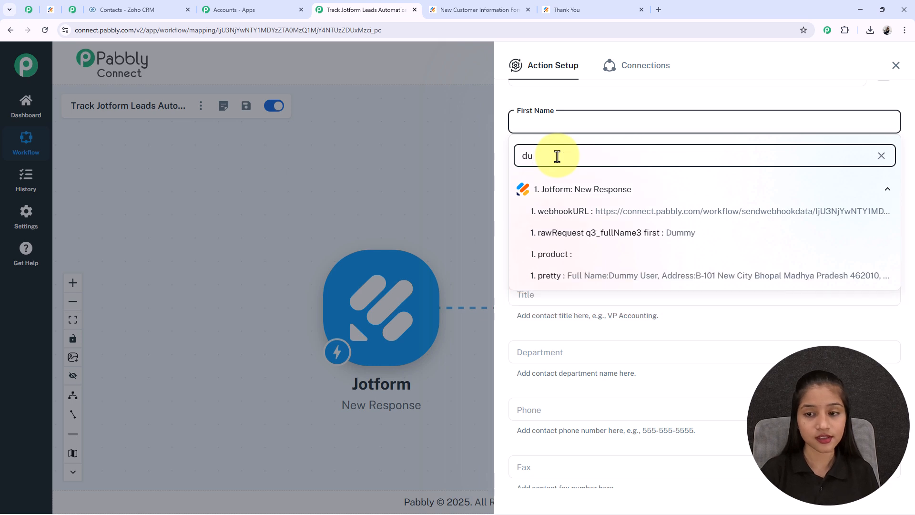
left_click(629, 212)
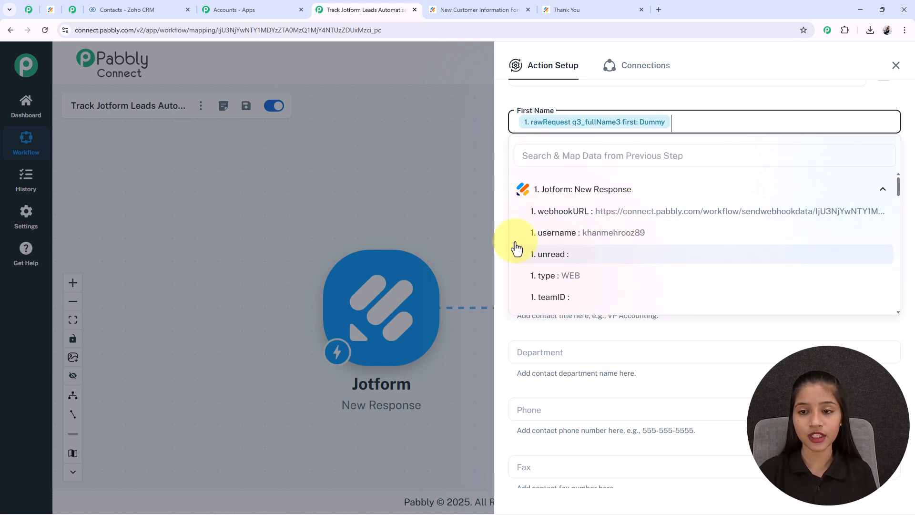
scroll(622, 234, "down", 3)
scroll(621, 235, "down", 2)
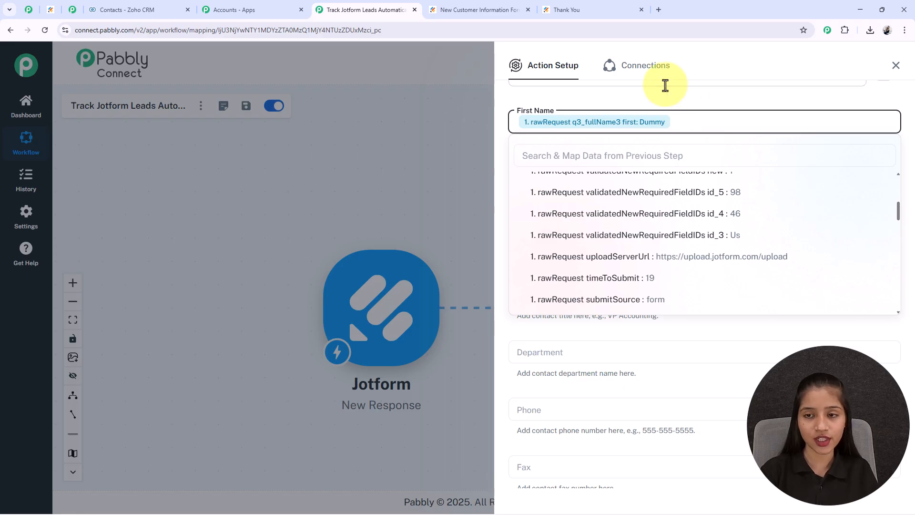
left_click(664, 110)
Map Last Name to the Jotform q3_fullName3 last value
left_click(562, 181)
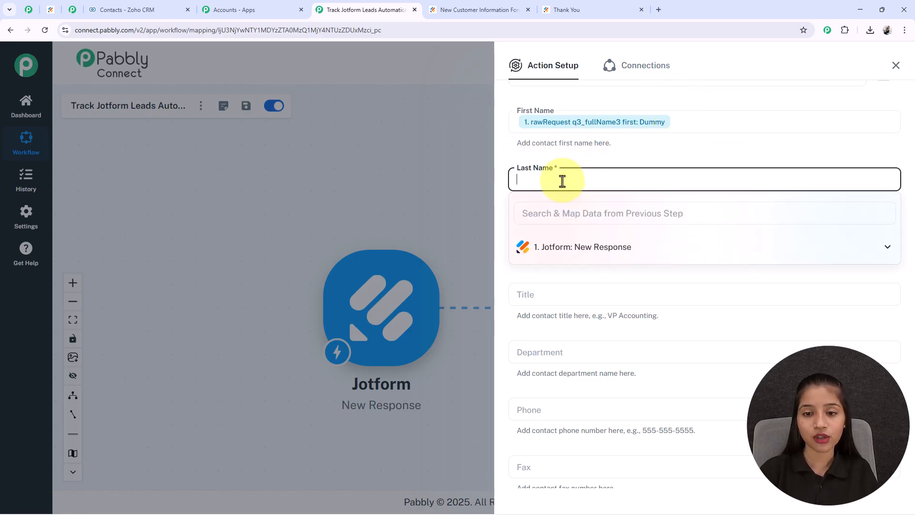
left_click(584, 247)
scroll(629, 305, "down", 2)
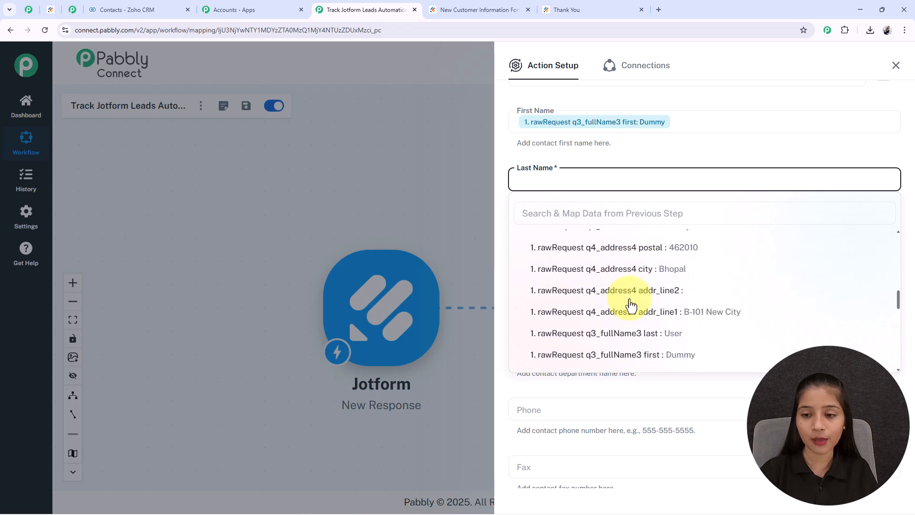
scroll(631, 305, "down", 2)
left_click(582, 287)
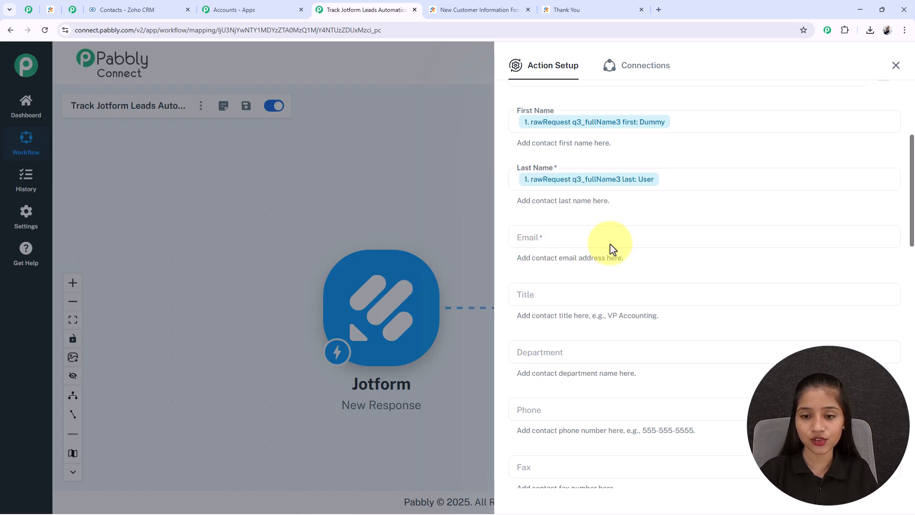
left_click(582, 240)
type("em")
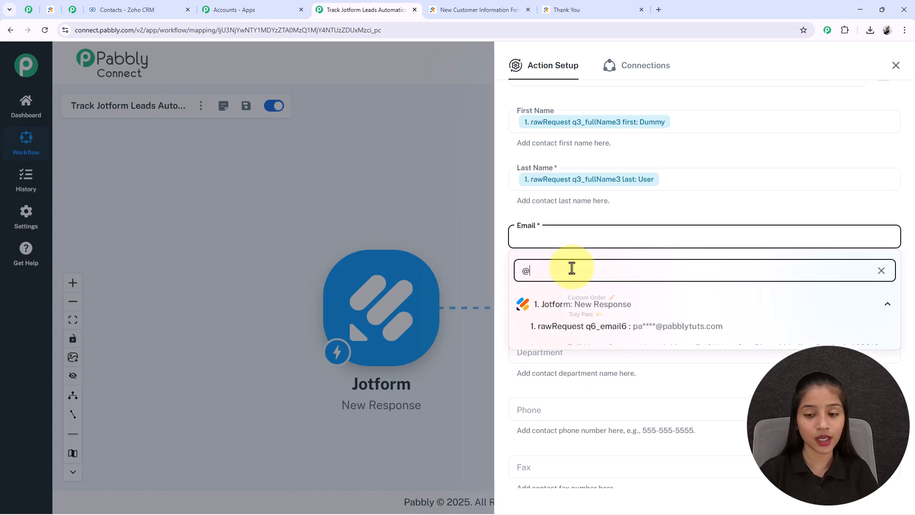
left_click(665, 325)
left_click(434, 294)
scroll(592, 285, "down", 2)
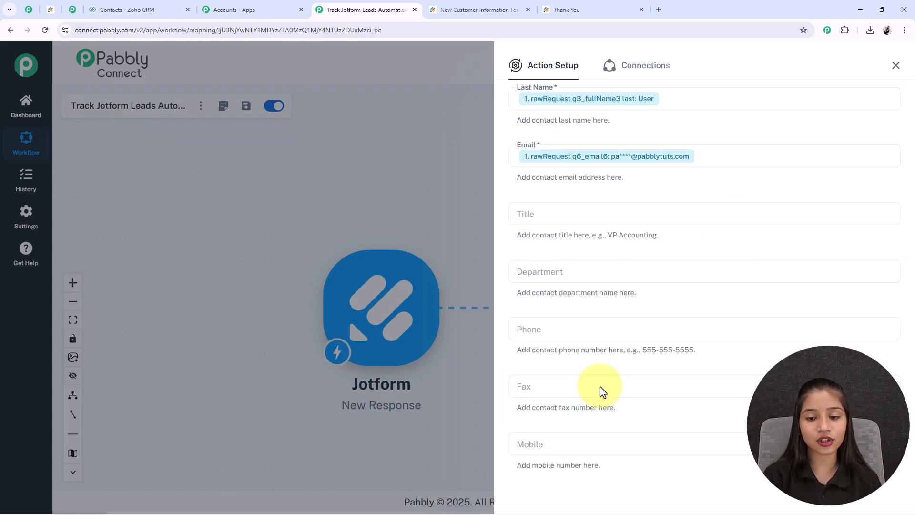
scroll(613, 429, "down", 2)
left_click(523, 353)
scroll(523, 338, "down", 1)
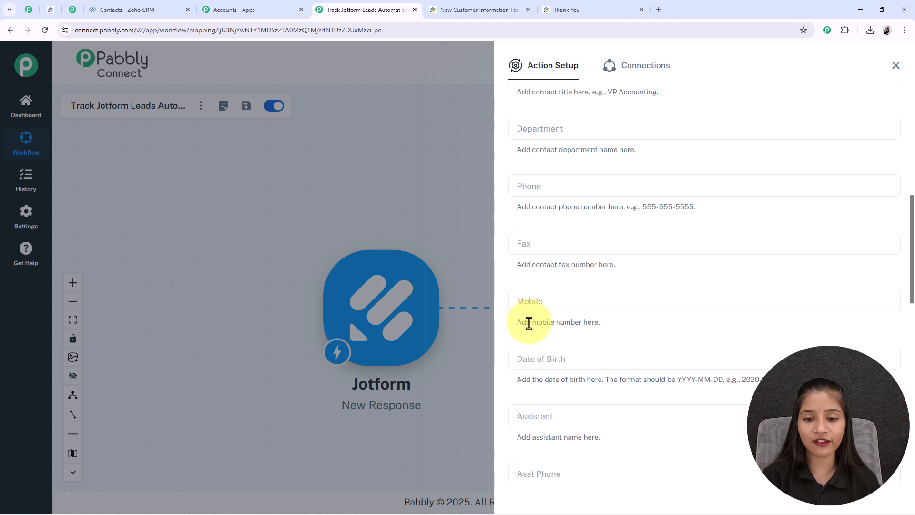
left_click(577, 302)
left_click(572, 339)
type("9808")
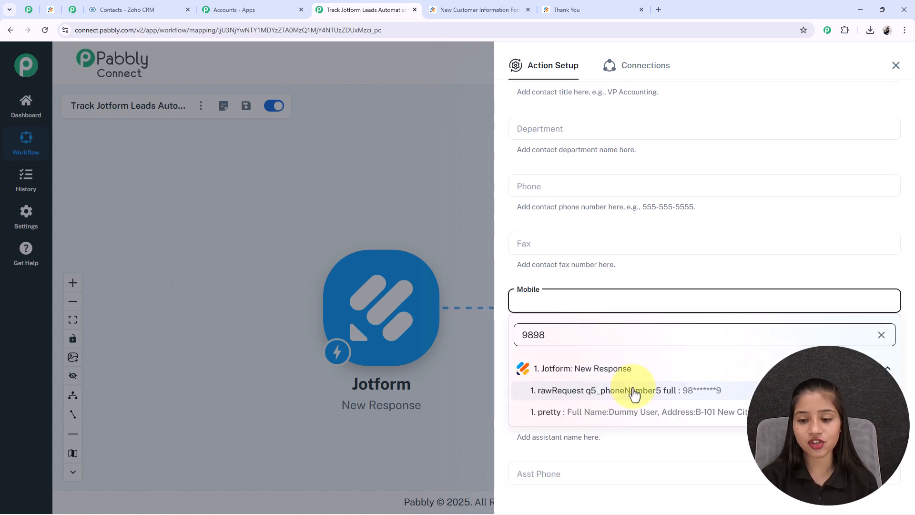
left_click(637, 392)
left_click(618, 269)
scroll(618, 268, "down", 3)
scroll(621, 238, "up", 1)
left_click(621, 206)
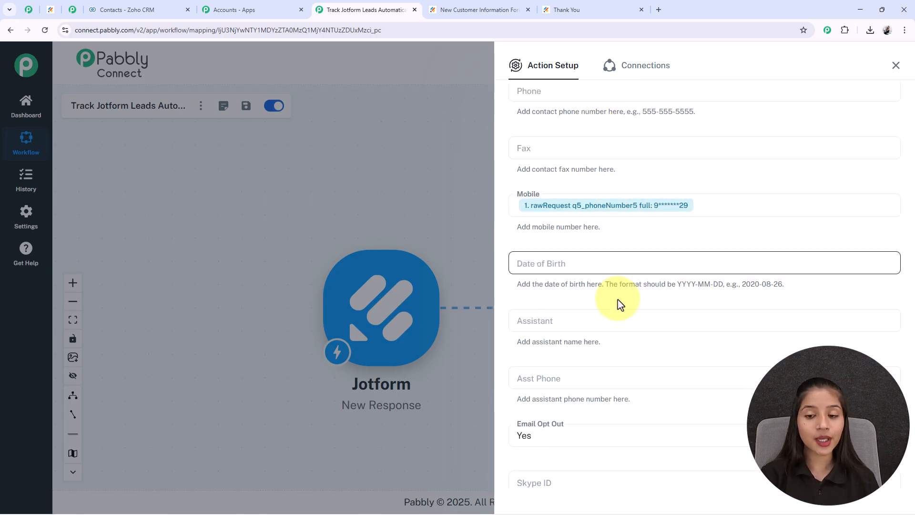
scroll(619, 354, "down", 1)
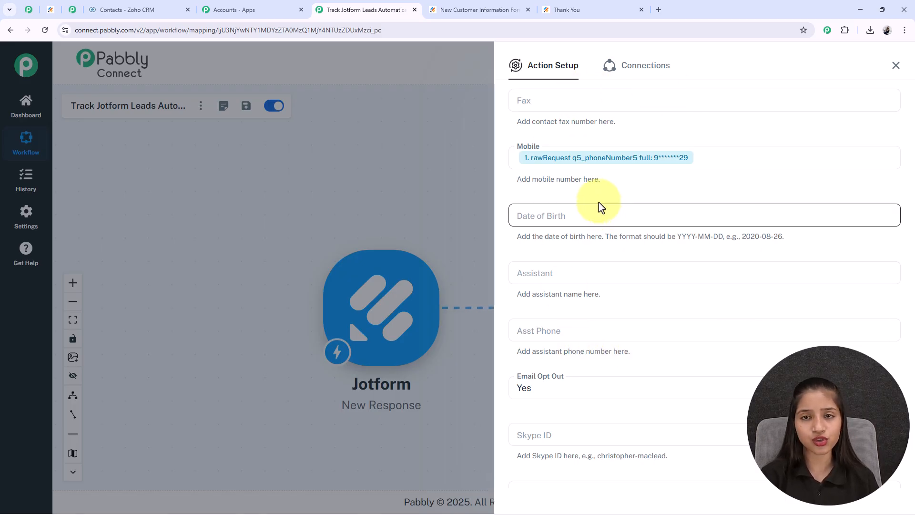
scroll(536, 235, "down", 1)
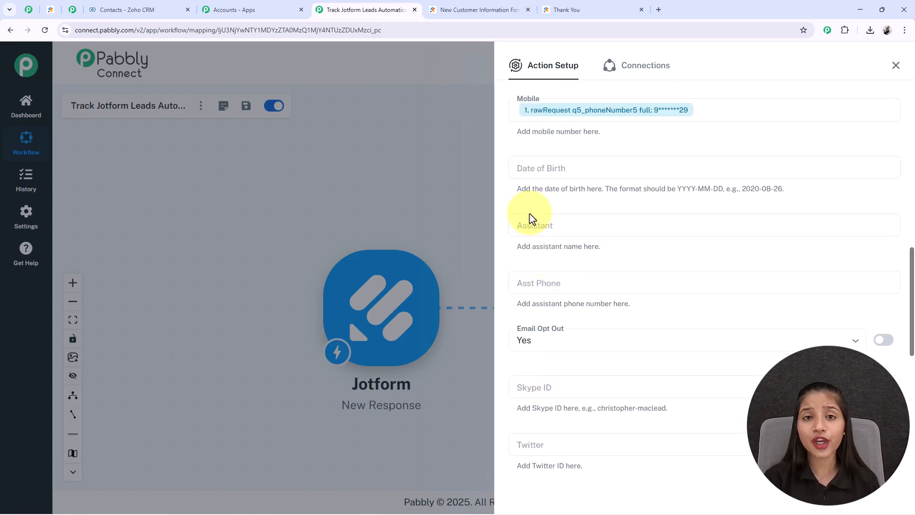
scroll(750, 275, "down", 4)
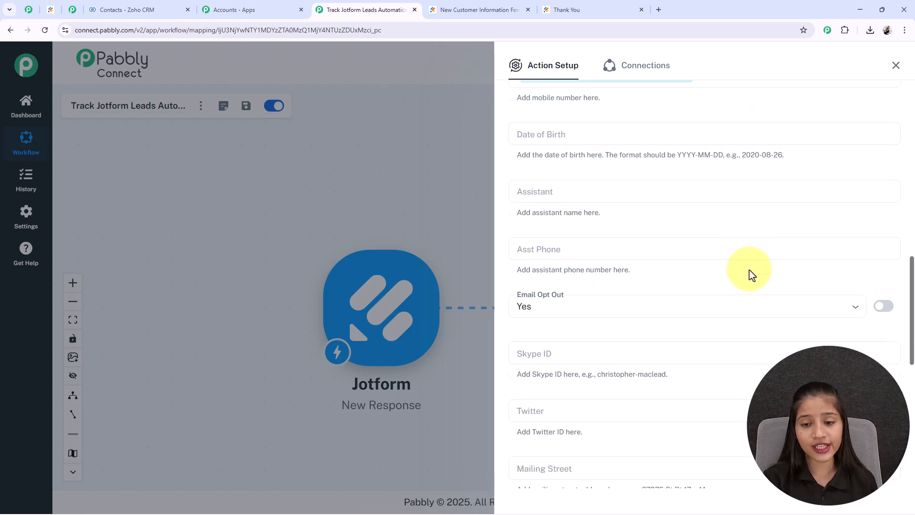
scroll(613, 288, "up", 2)
scroll(613, 288, "down", 2)
scroll(608, 319, "down", 2)
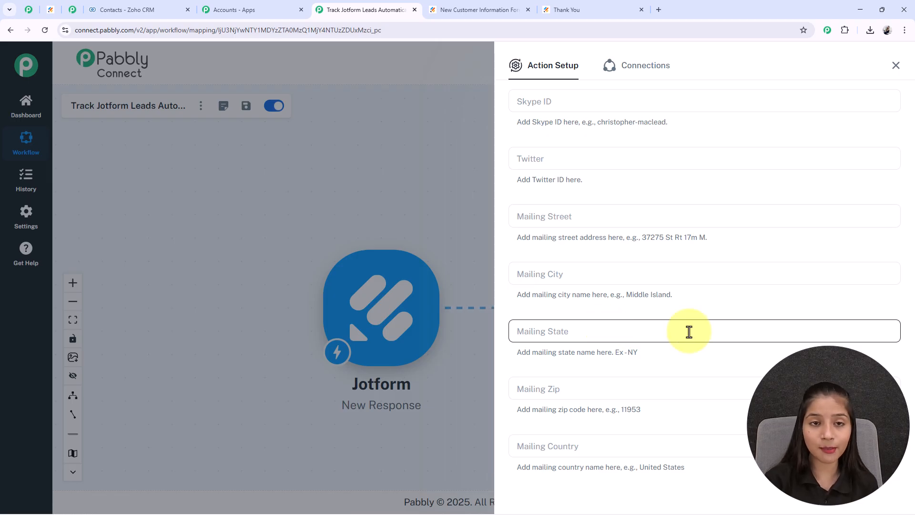
Map Mailing Street to the Jotform response's street address
scroll(689, 333, "down", 2)
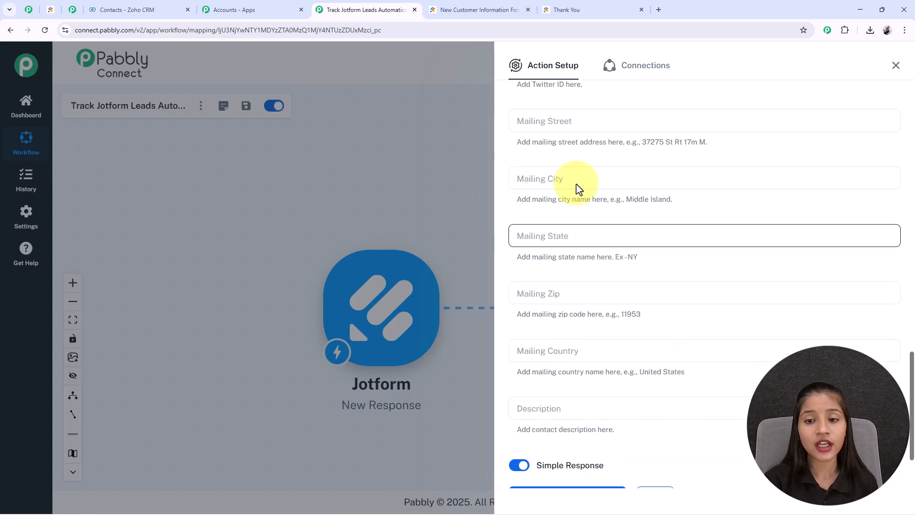
left_click(548, 180)
left_click(579, 214)
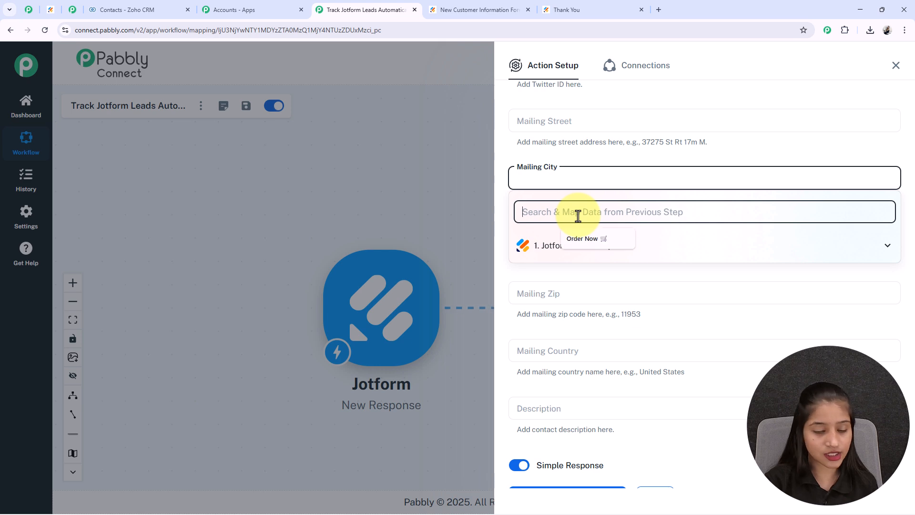
scroll(572, 217, "up", 2)
left_click(565, 220)
left_click(544, 255)
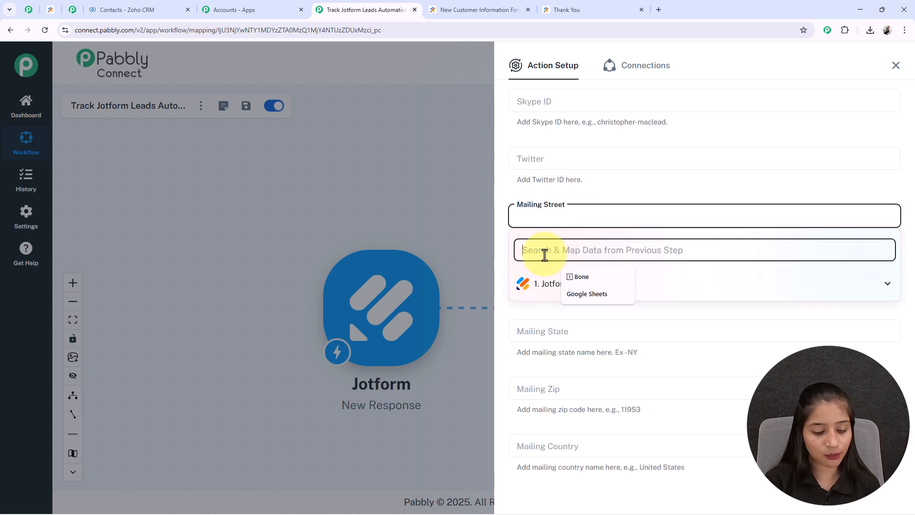
type("b-")
left_click(668, 307)
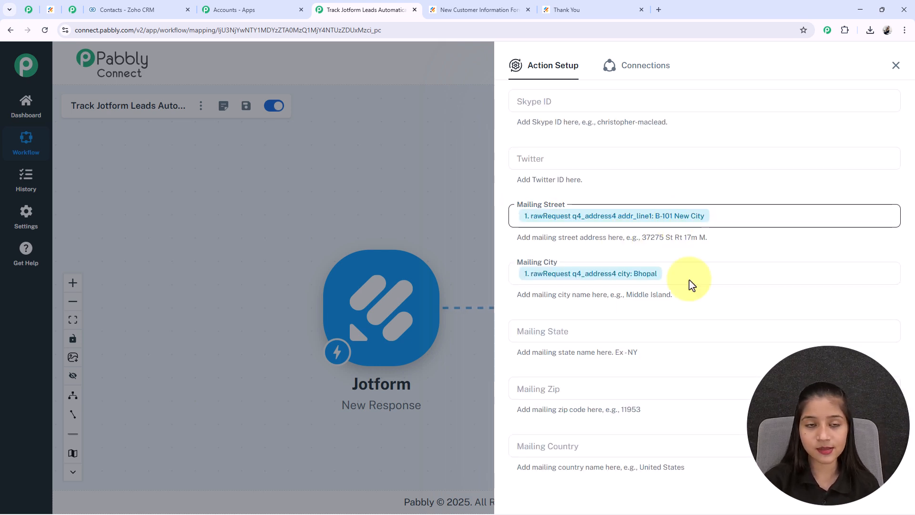
Map Mailing State to Madhya Pradesh and set Mailing Zip from the Jotform response
scroll(691, 301, "down", 4)
scroll(572, 167, "up", 2)
left_click(580, 240)
left_click(564, 271)
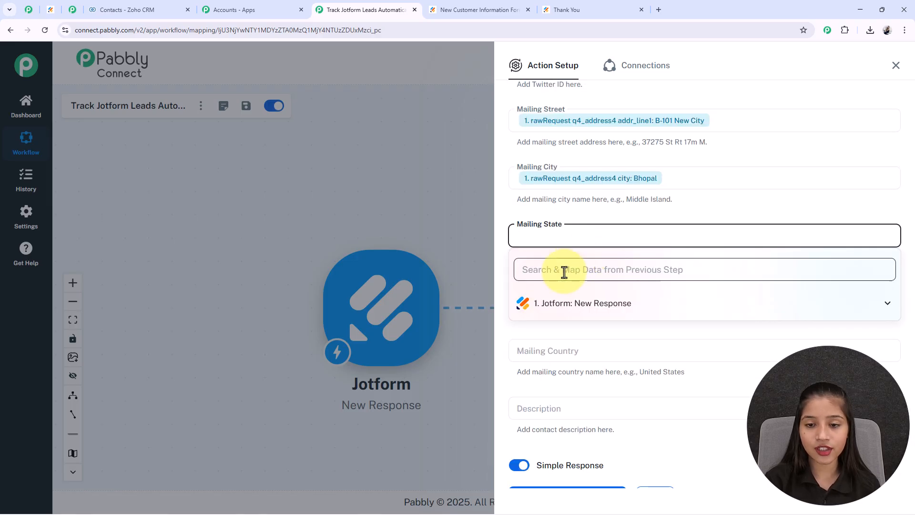
type("madhy")
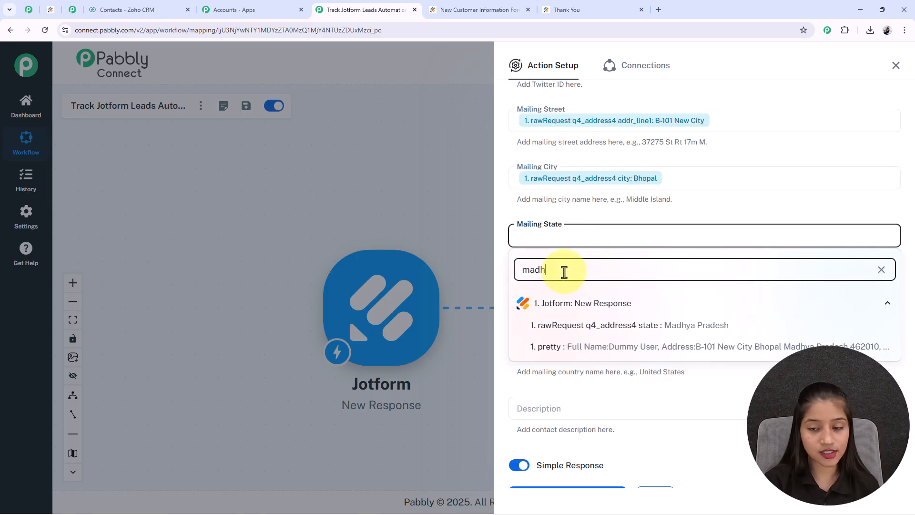
left_click(657, 323)
scroll(752, 286, "down", 2)
left_click(551, 200)
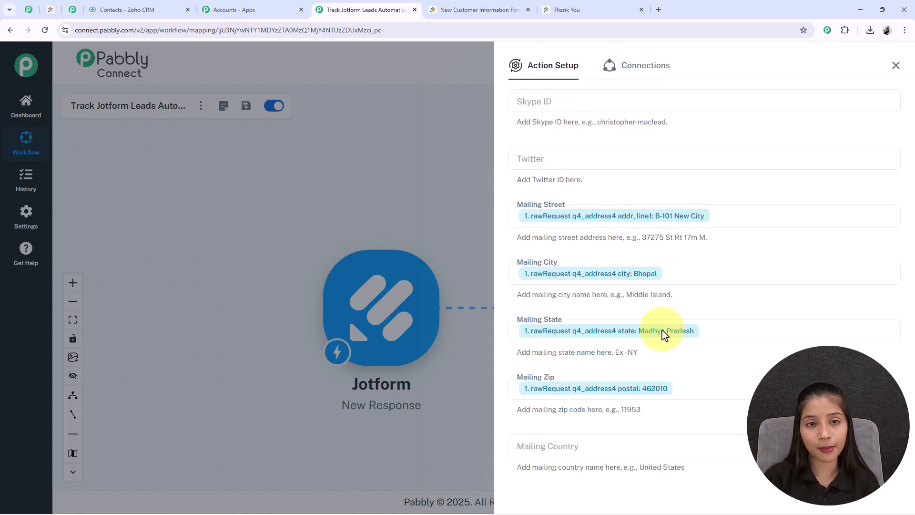
scroll(659, 365, "down", 4)
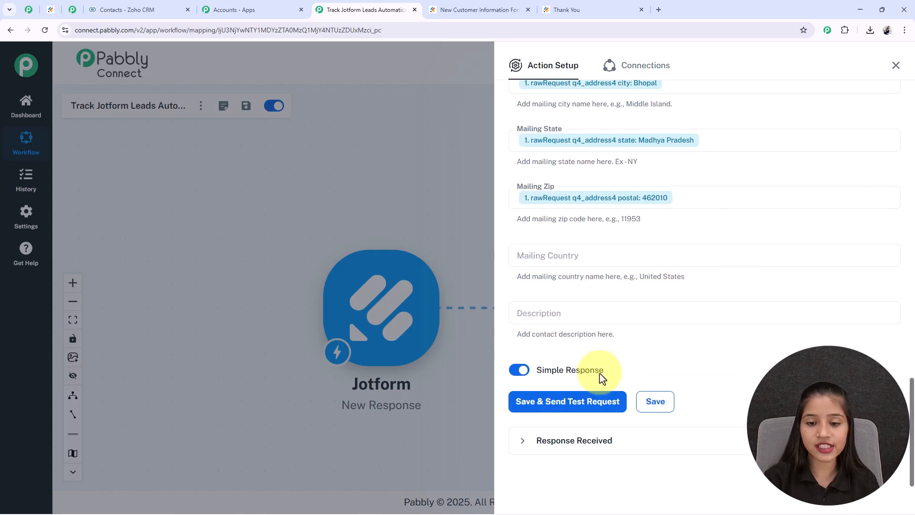
Save the action, send the test request, and check the Zoho CRM contacts tab
left_click(575, 402)
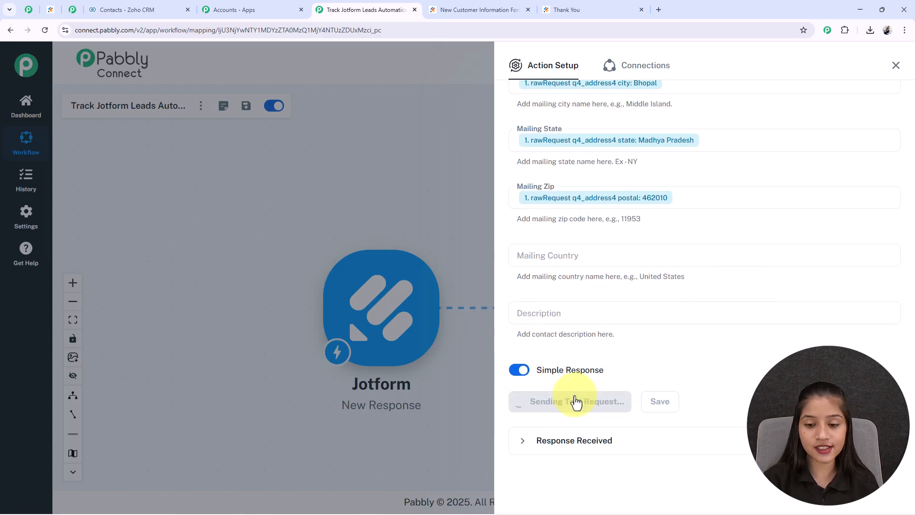
scroll(528, 395, "down", 3)
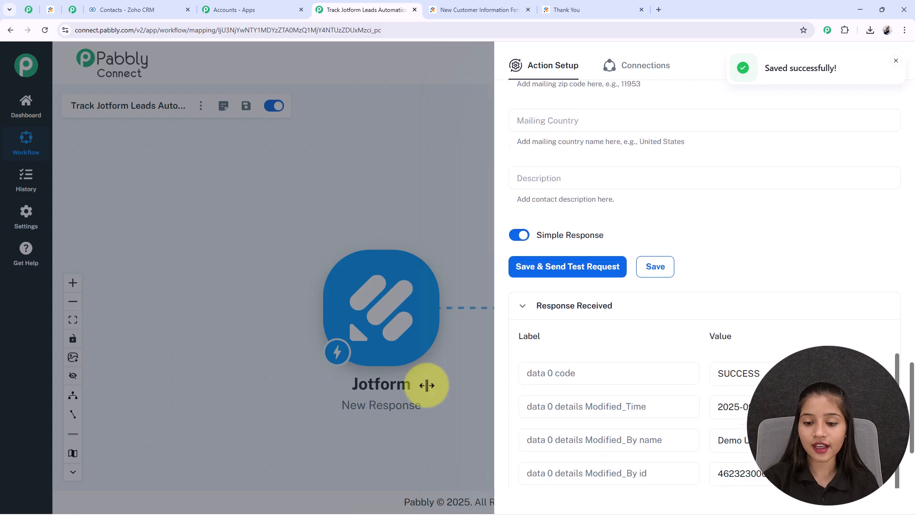
scroll(564, 338, "down", 5)
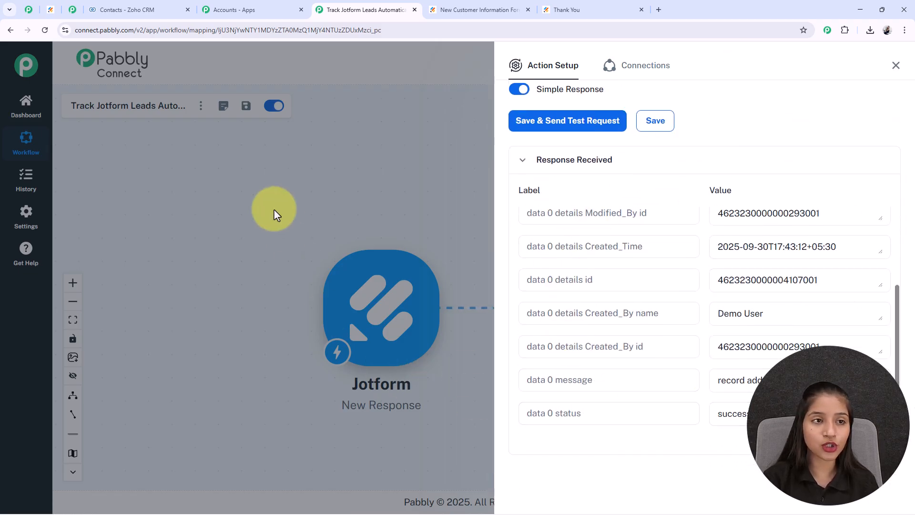
left_click(148, 10)
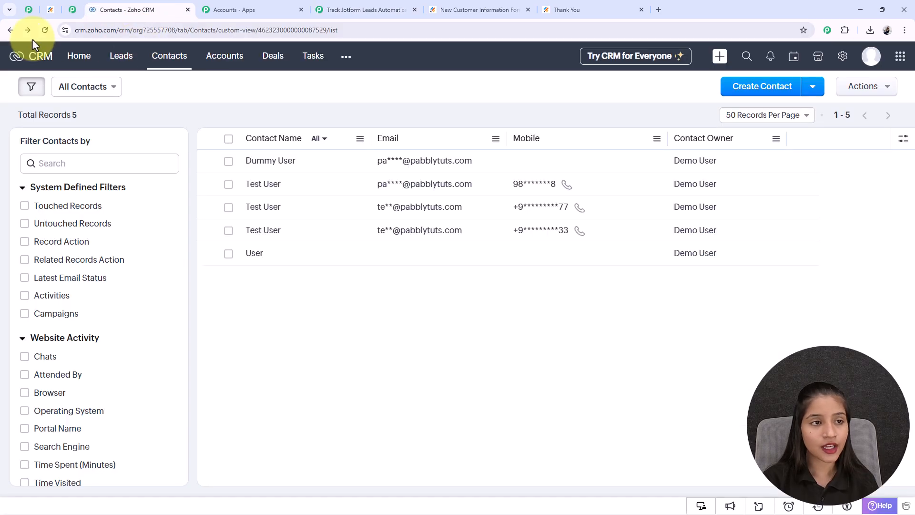
Reload Zoho CRM Contacts to confirm the new test contact, then go back to Pabbly
left_click(45, 30)
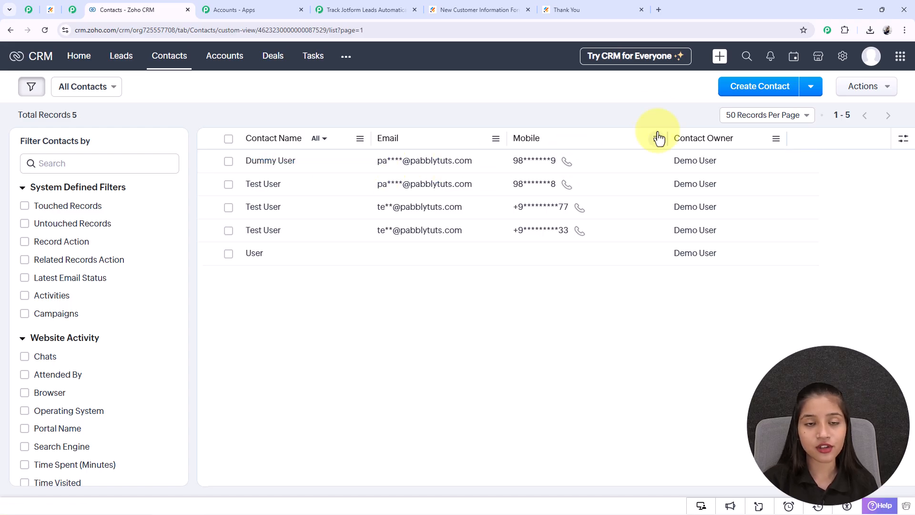
left_click(364, 9)
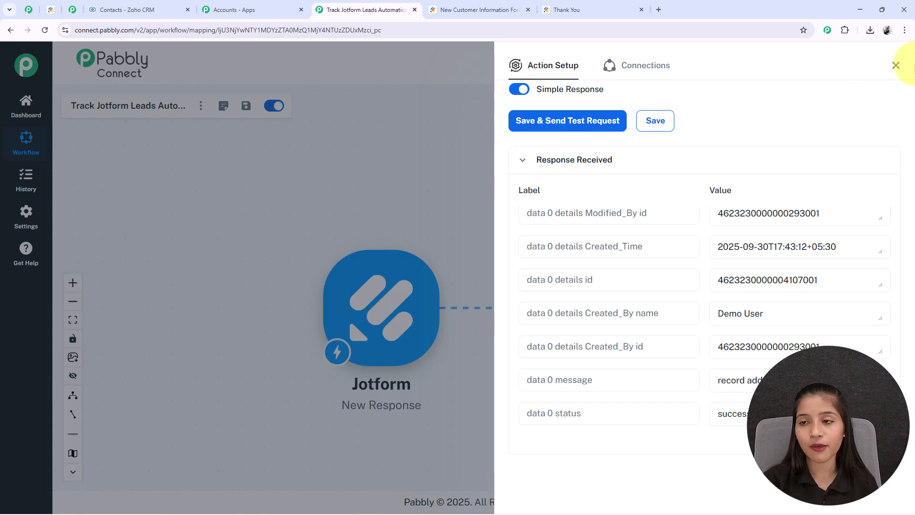
Close the Action Setup panel and glance over the Jotform confirmation and Zoho CRM tabs
left_click(895, 65)
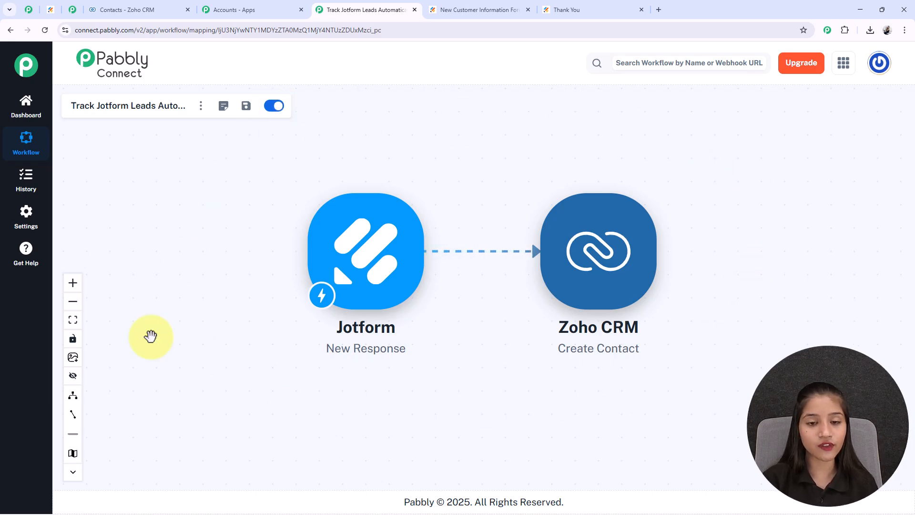
left_click(603, 14)
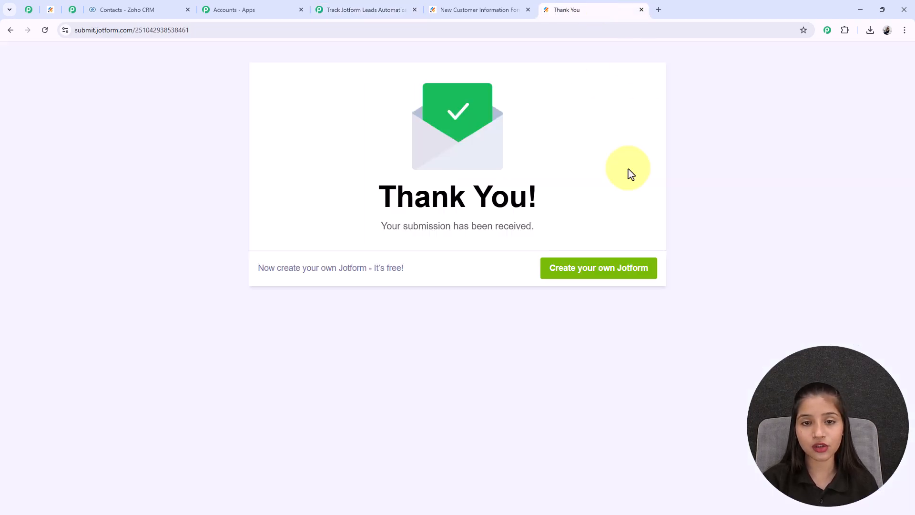
left_click(329, 15)
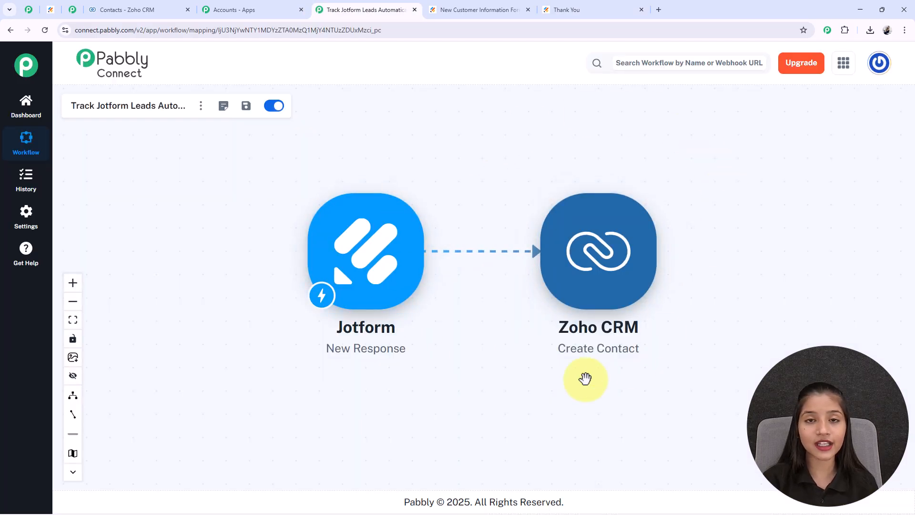
left_click(122, 9)
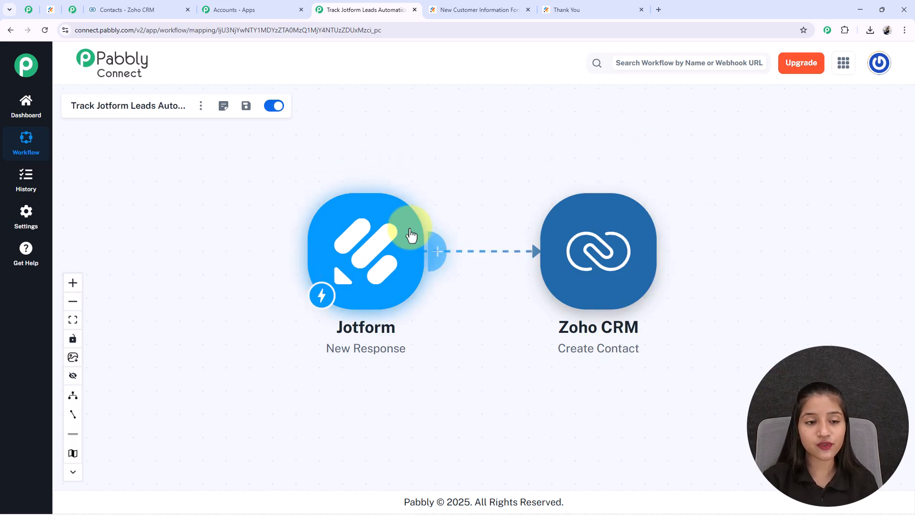
Copy the workflow's share link from its Share settings and close the dialog
left_click(200, 105)
left_click(215, 179)
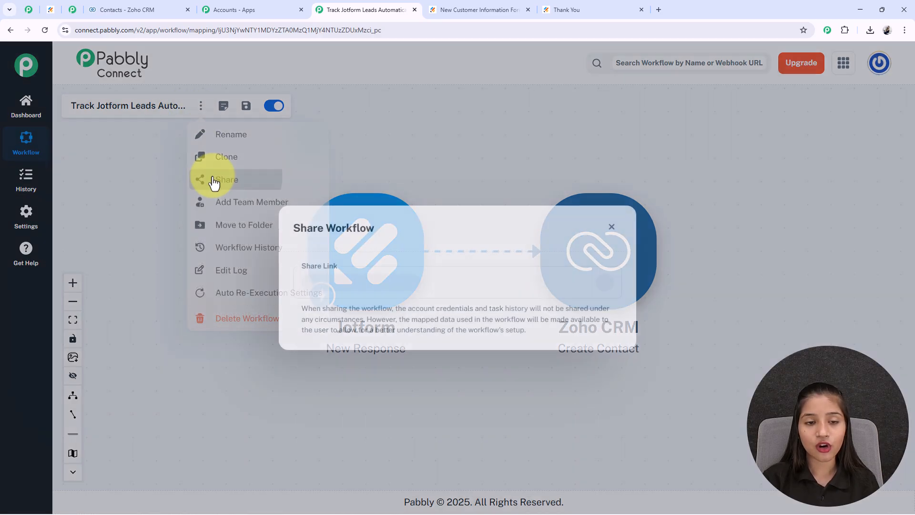
left_click_drag(405, 222, 296, 227)
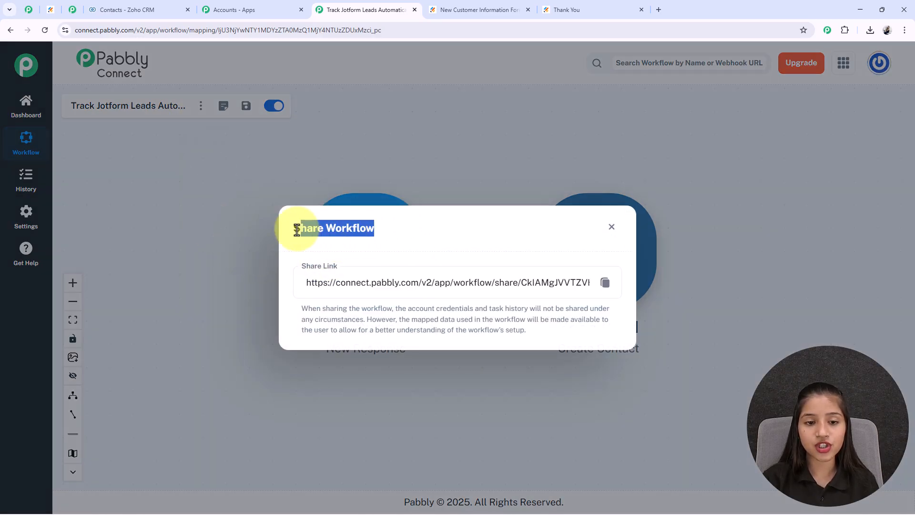
left_click(385, 311)
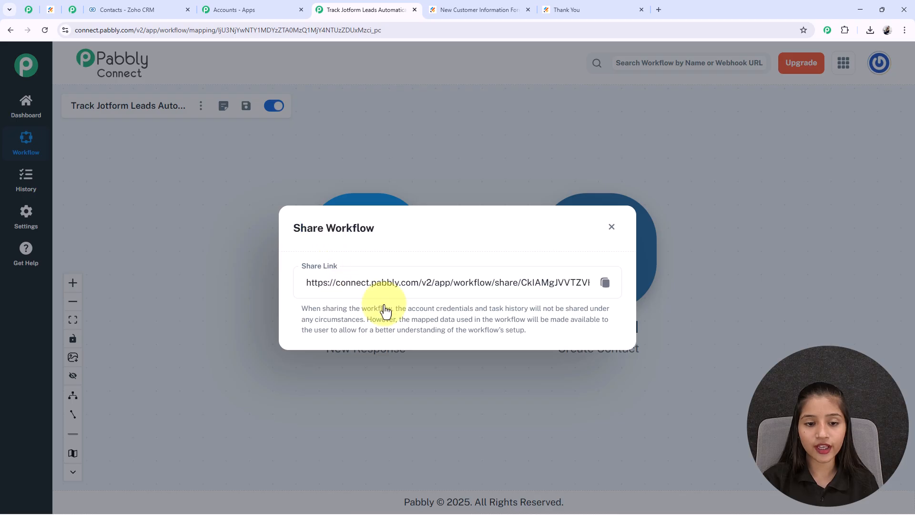
left_click(606, 289)
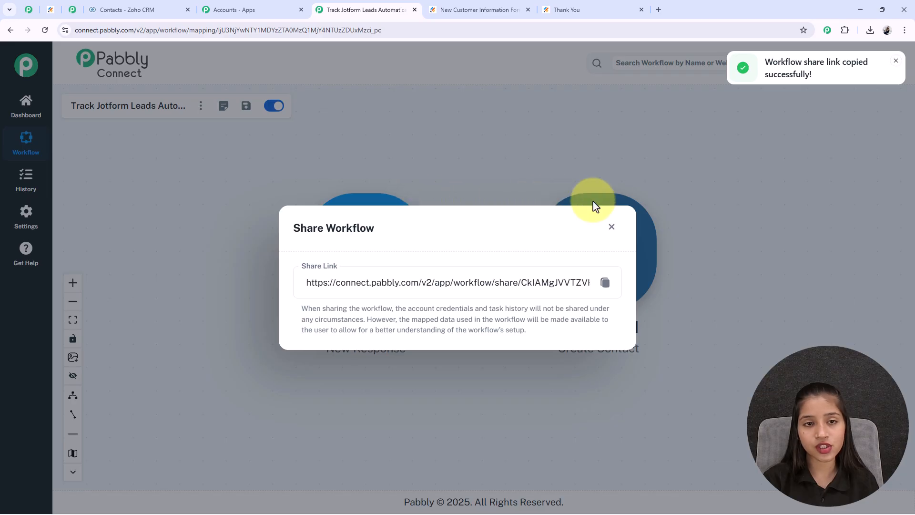
left_click(612, 227)
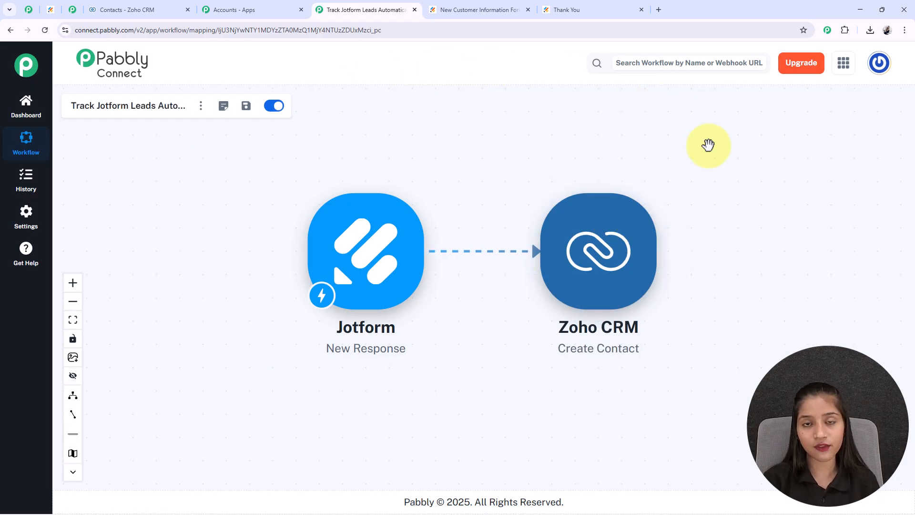